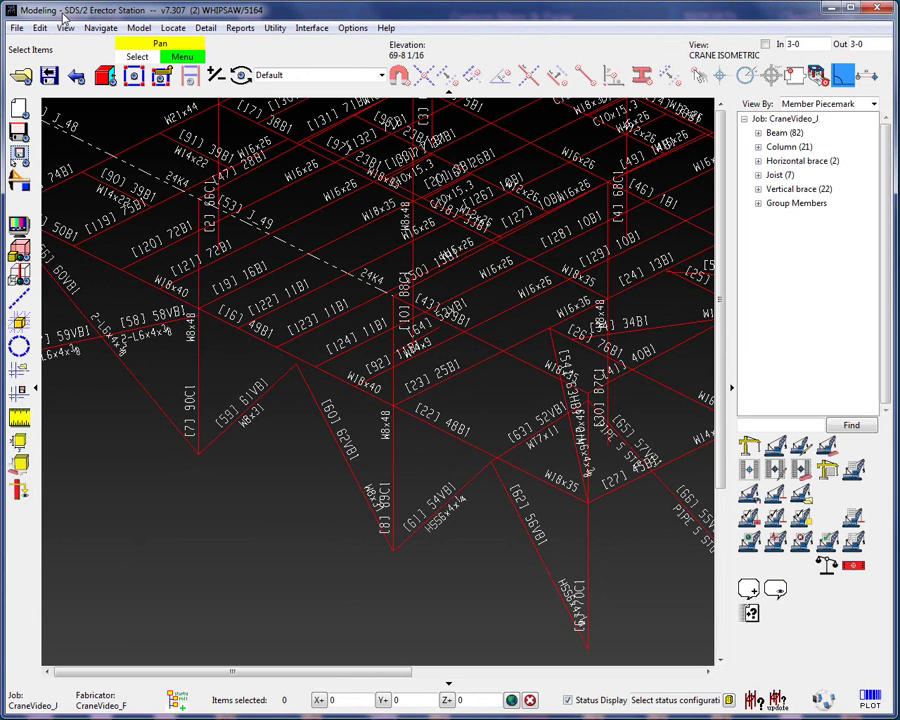
Detach the Edit commands into a floating window and park it away from the model view
click(40, 27)
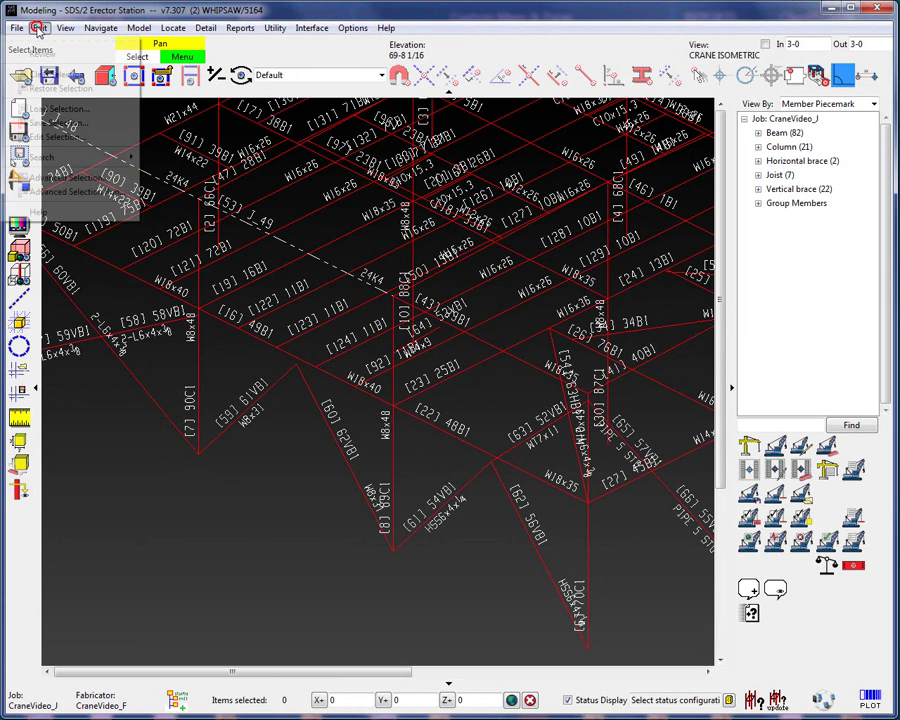
click(42, 45)
drag(50, 31, 765, 68)
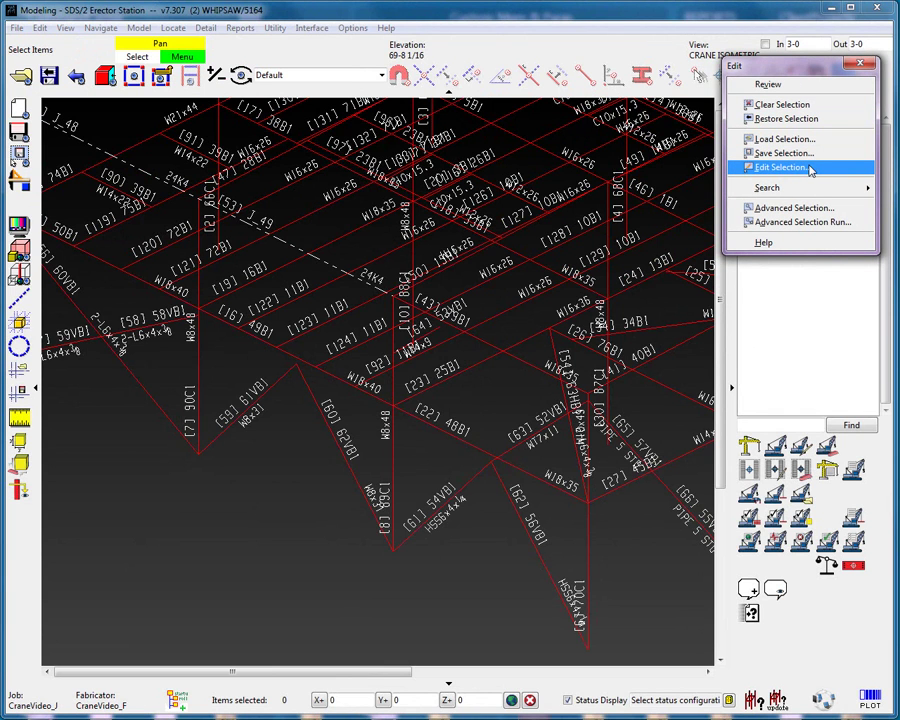
Select the group of members in the bay around columns [7] and [8] and save the selection as "members only"
drag(139, 620, 474, 157)
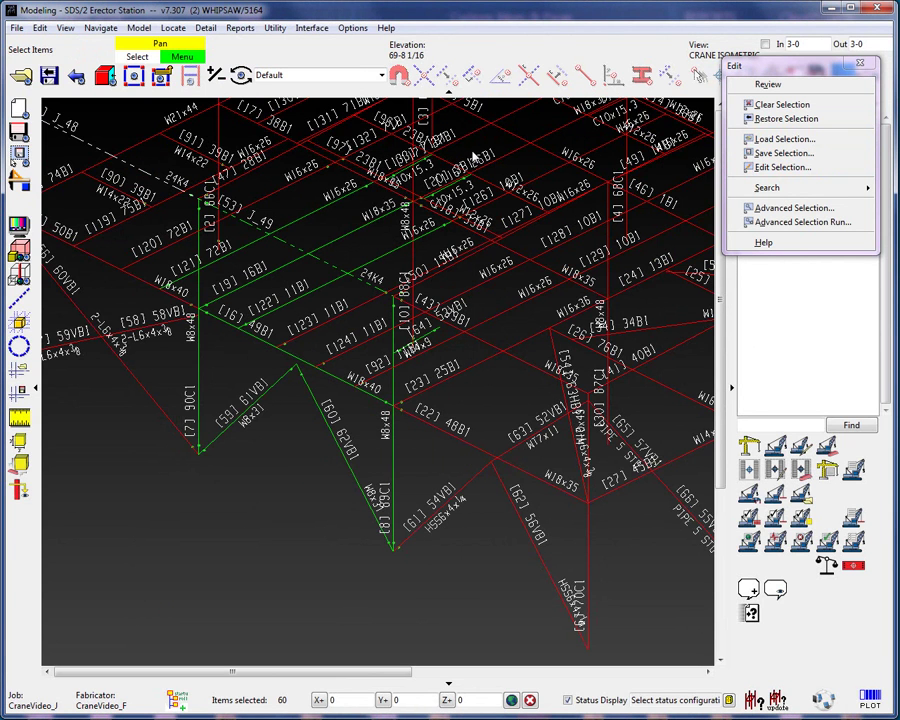
click(808, 153)
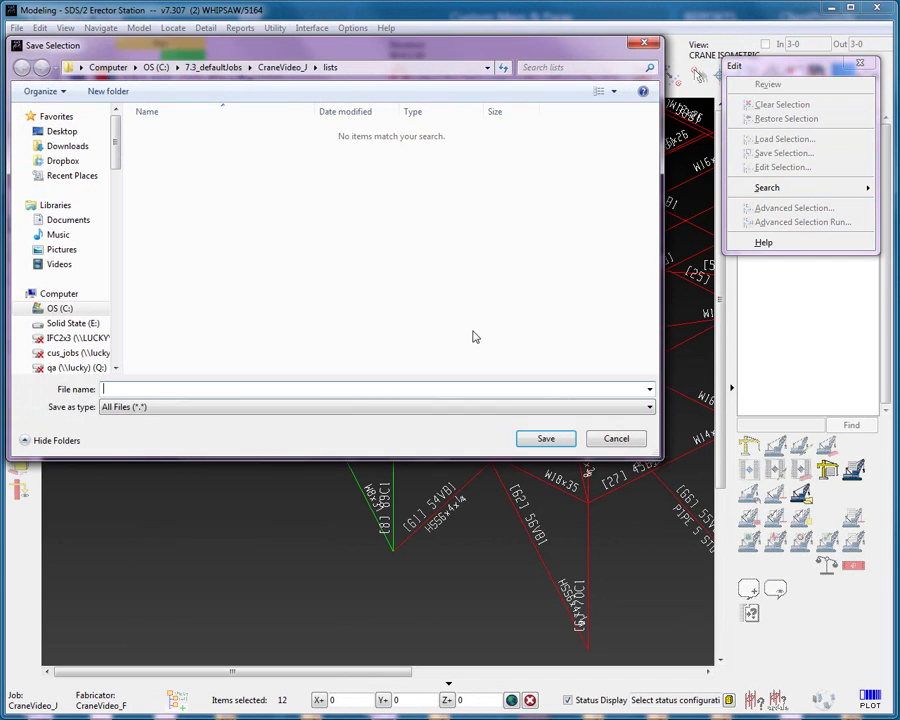
text(members only)
click(553, 438)
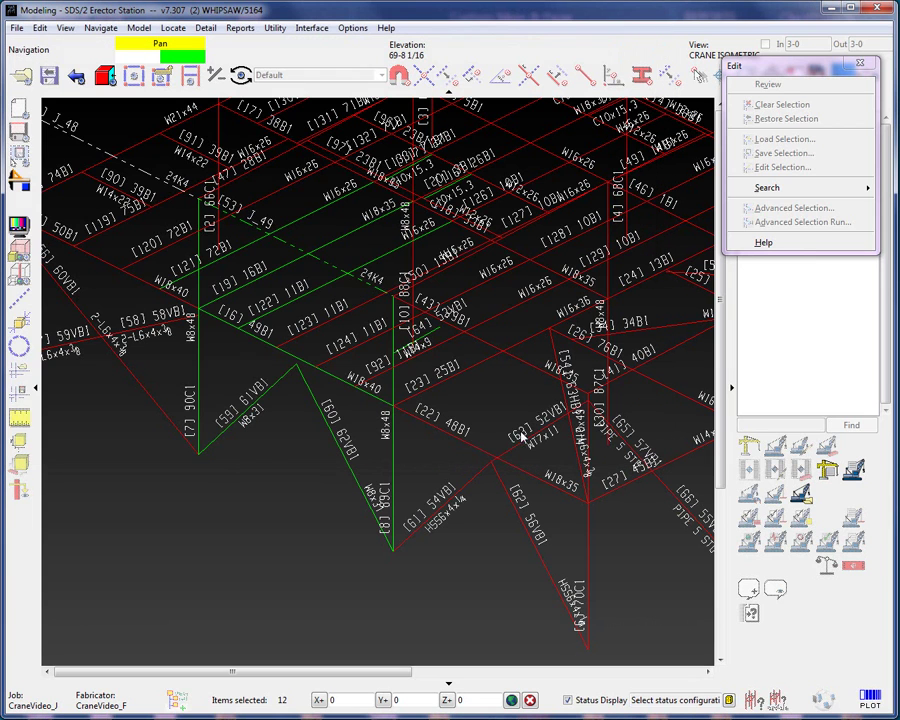
Clear the current selection and reload the saved "members only" selection
click(264, 545)
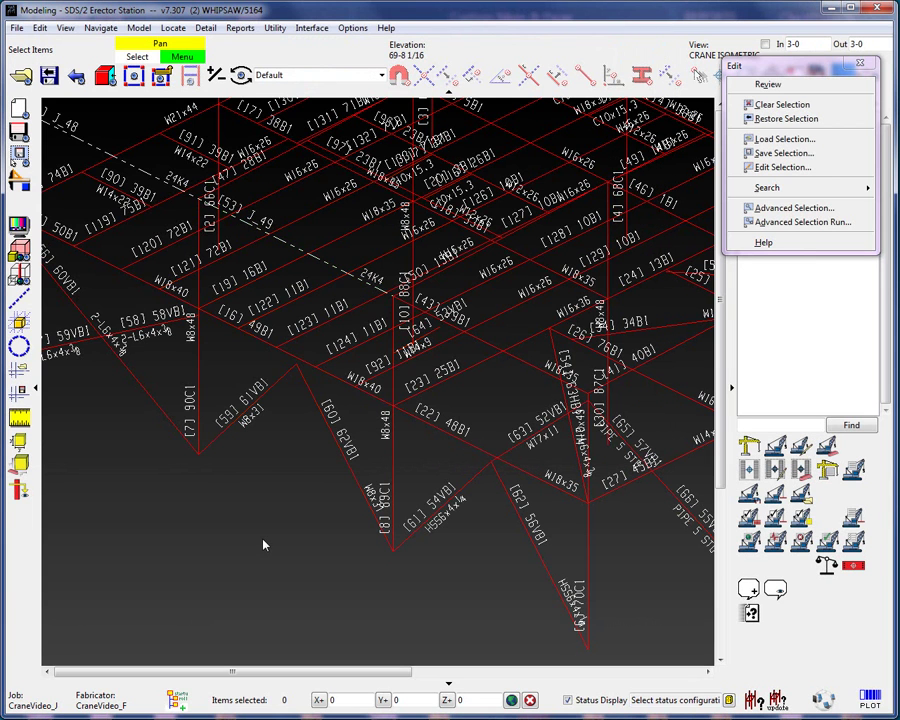
click(784, 139)
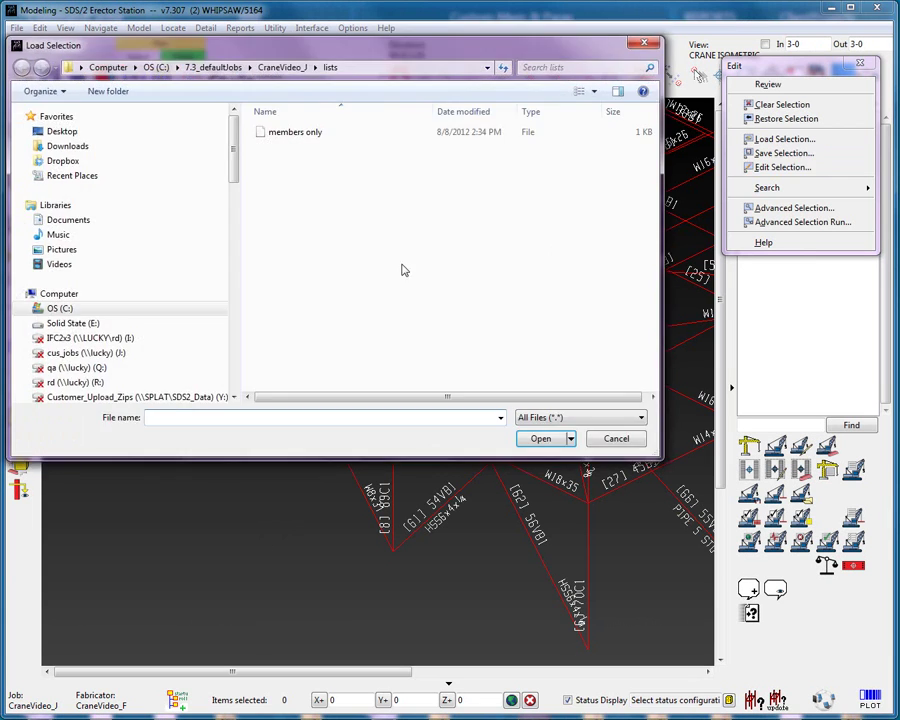
click(311, 137)
click(540, 438)
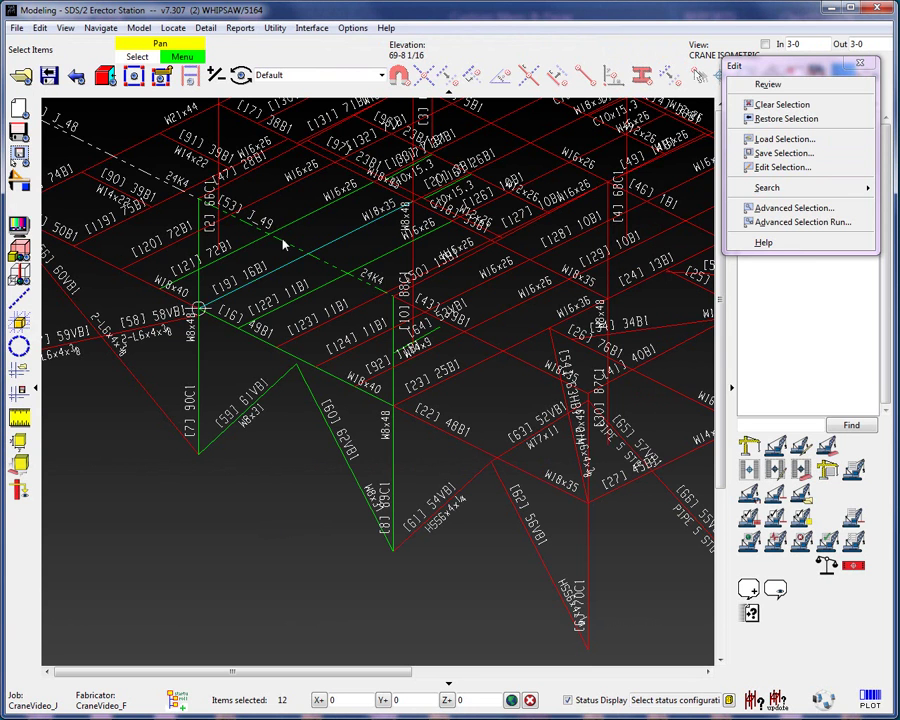
Run the Member_QuickReviewBySelection report on the loaded members, review it and close it
click(240, 28)
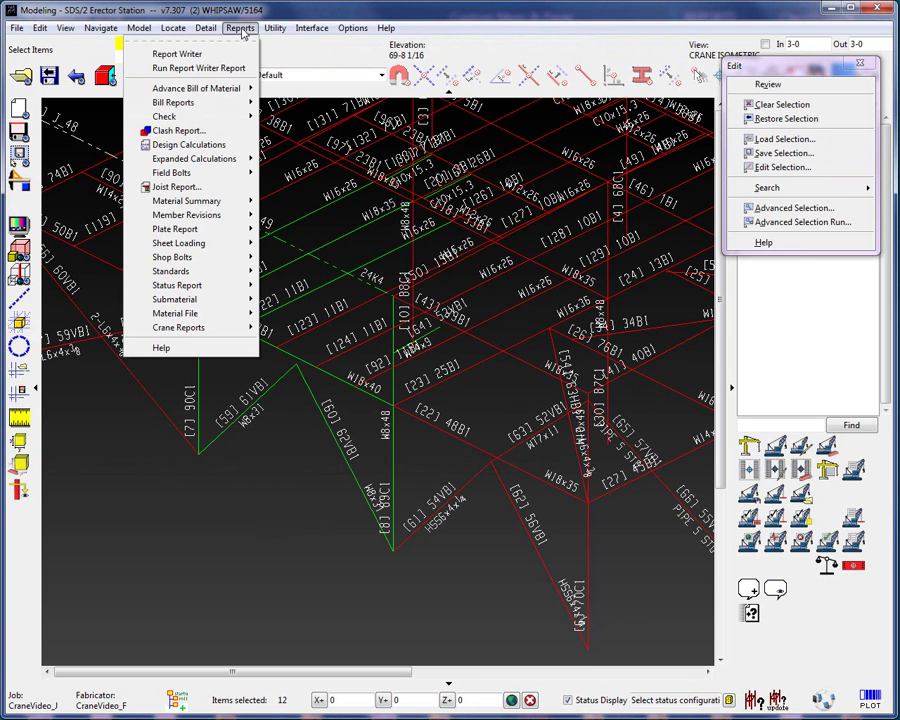
click(200, 68)
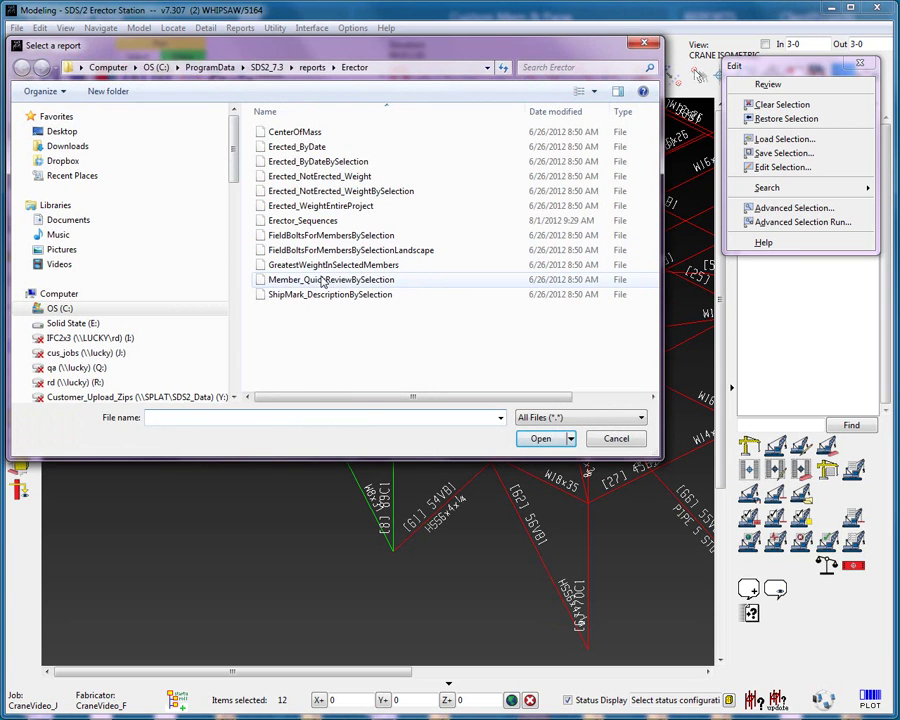
click(323, 280)
click(541, 440)
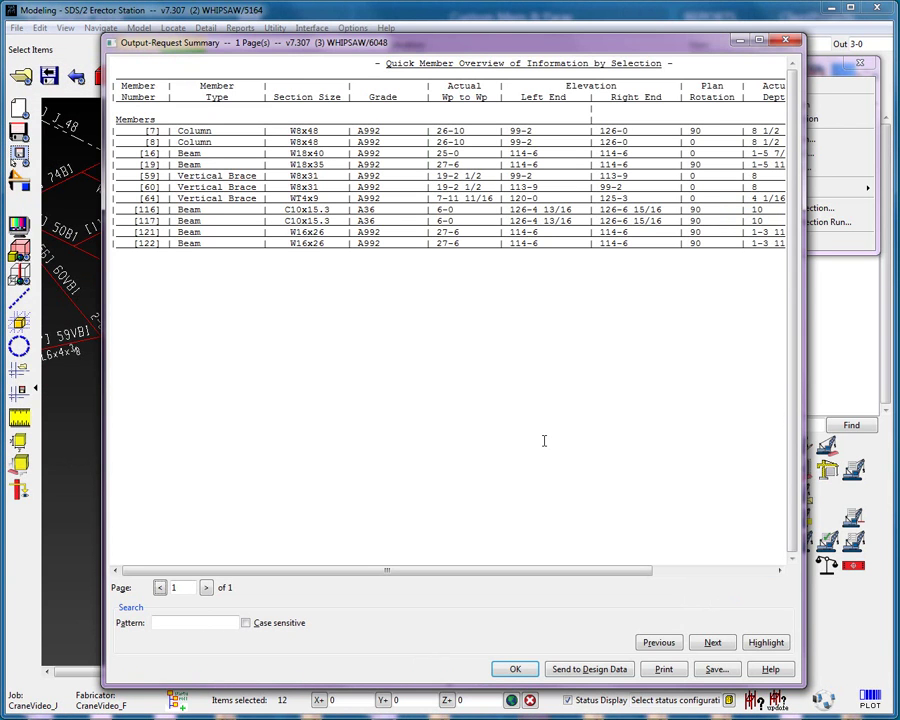
click(515, 669)
Clear the selection, run the Member_QuickReviewBySelection report on members loaded from the "members only" list, and close the report
click(283, 518)
click(238, 28)
click(226, 66)
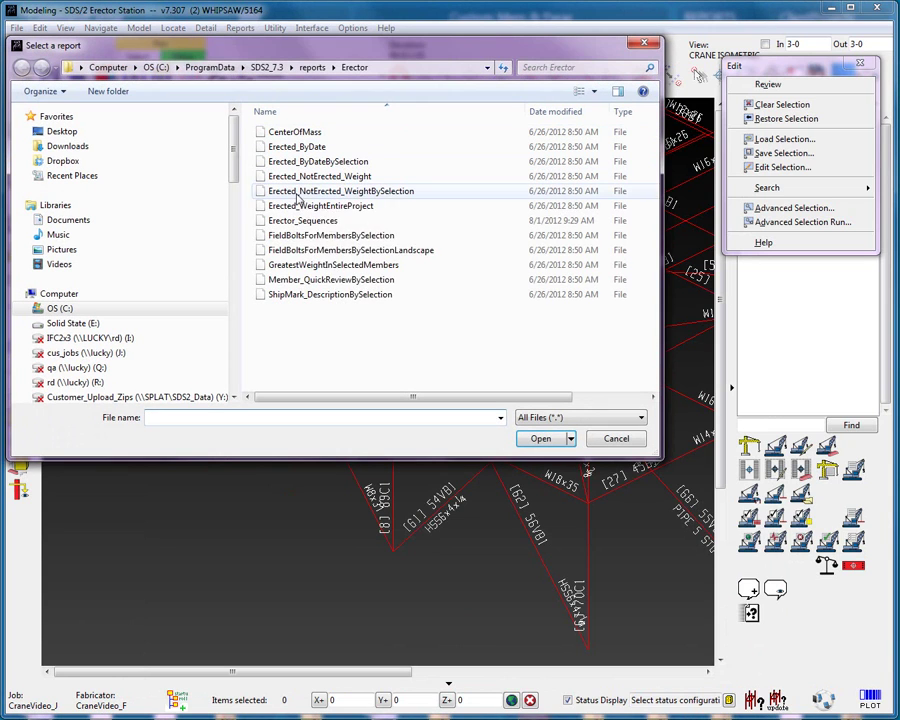
click(330, 279)
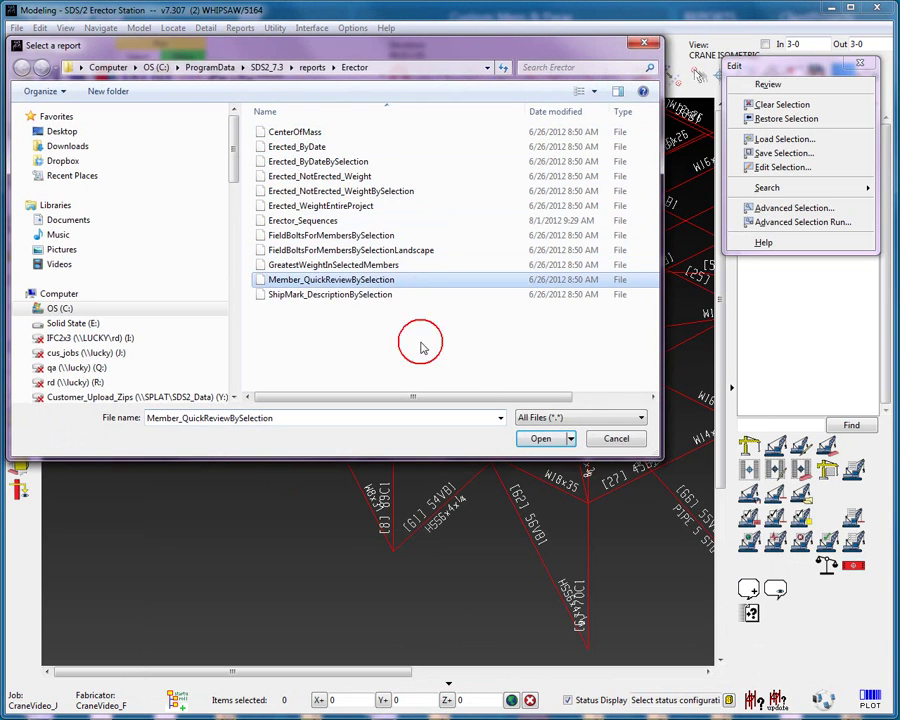
click(540, 438)
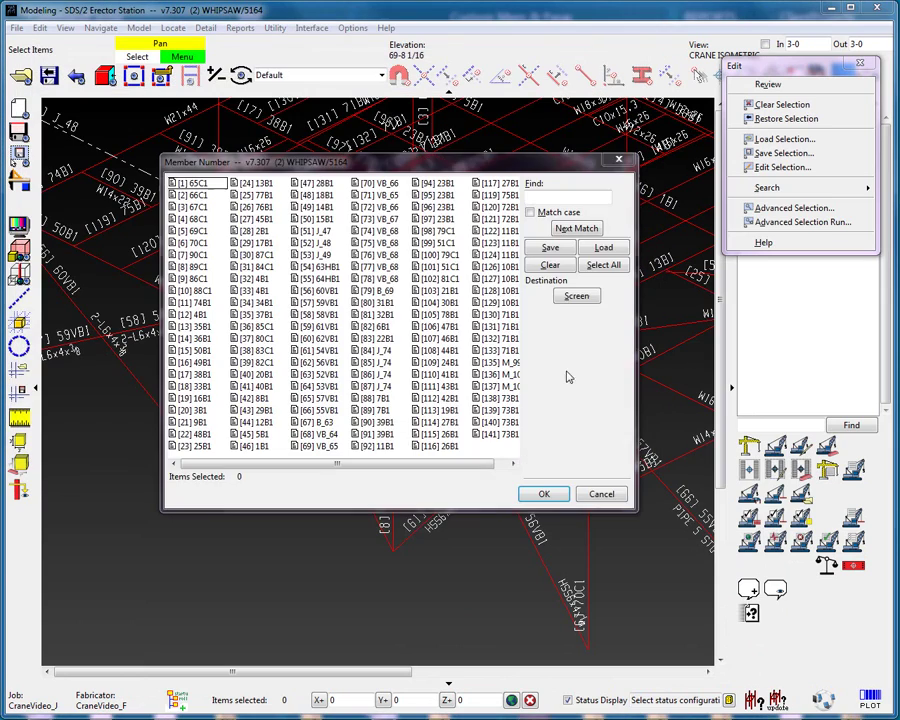
click(602, 249)
click(455, 270)
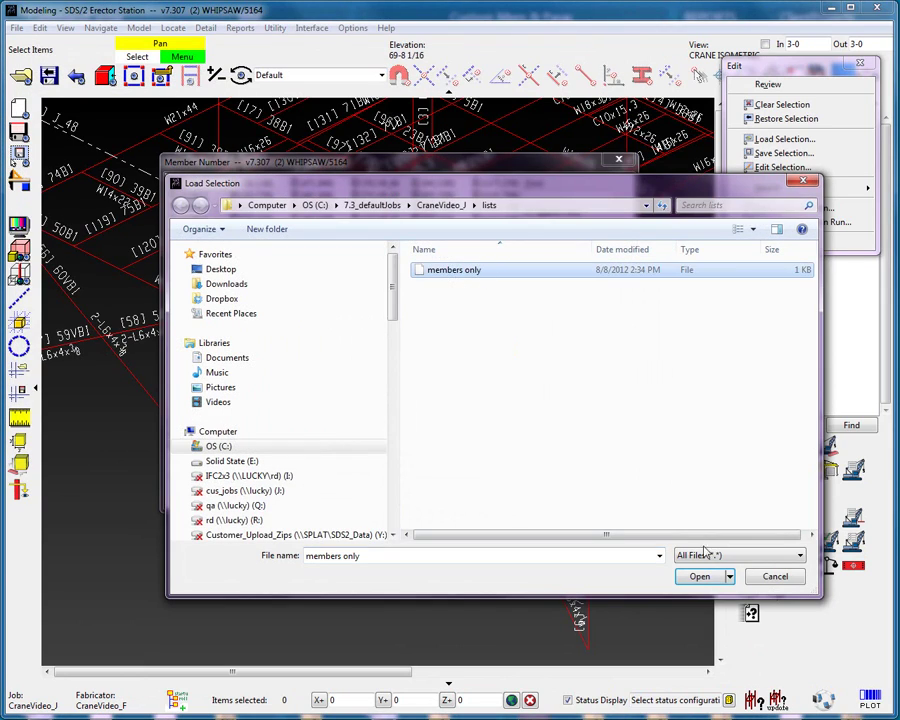
click(697, 576)
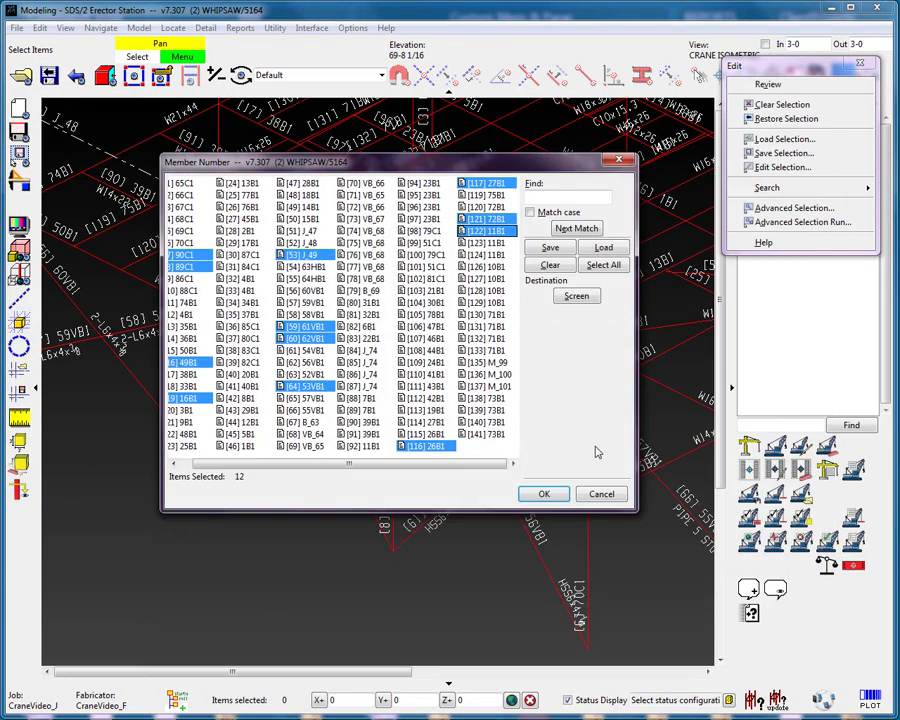
click(542, 492)
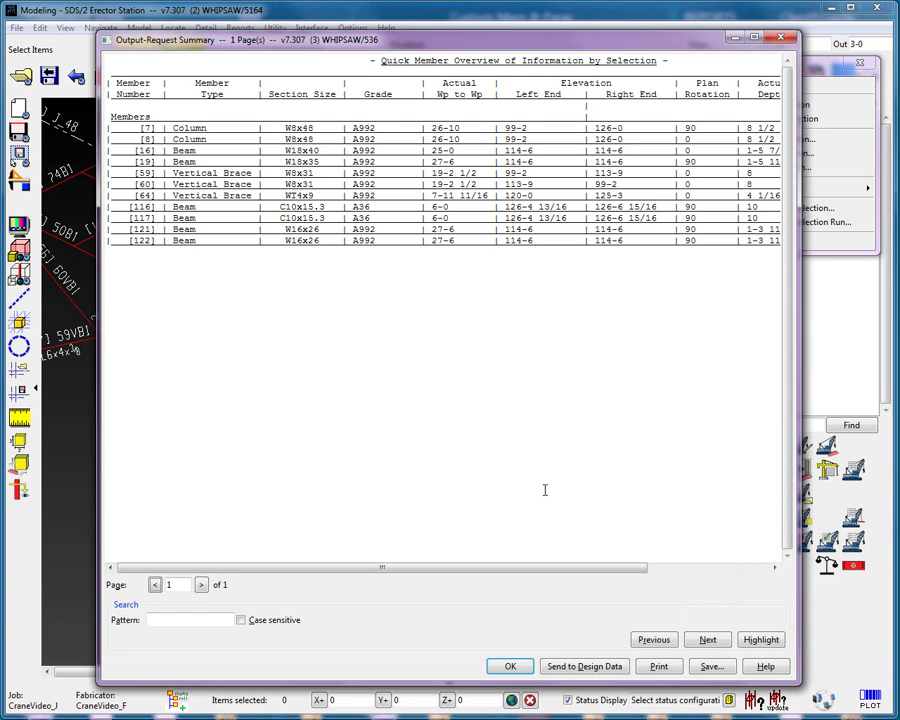
click(510, 666)
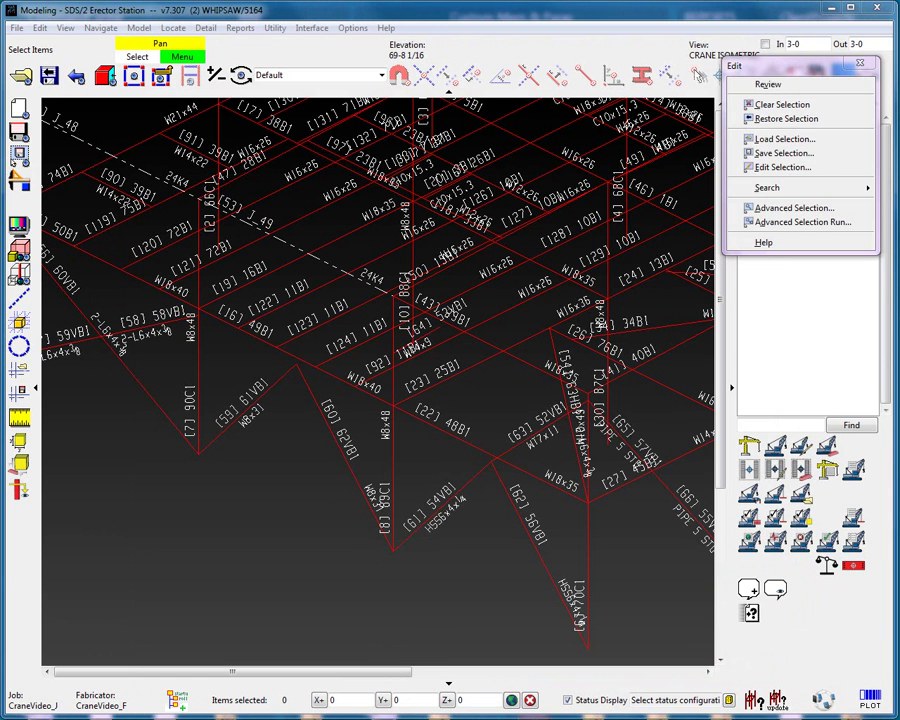
Edit the "members only" list to remove vertical brace [64] 53VB1 and joist [53] J_49
click(783, 167)
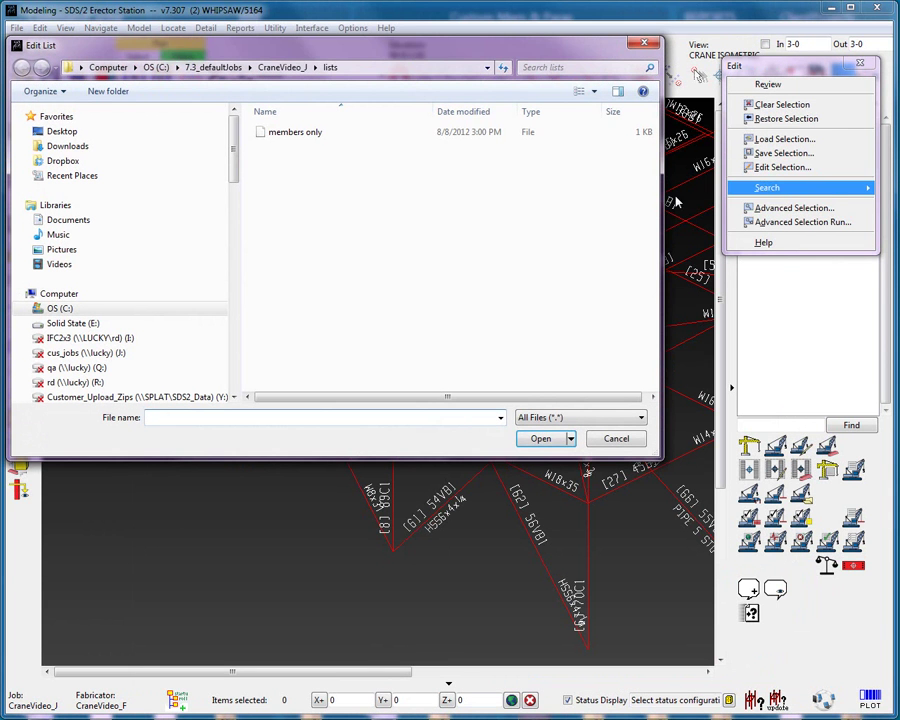
click(288, 135)
double_click(288, 135)
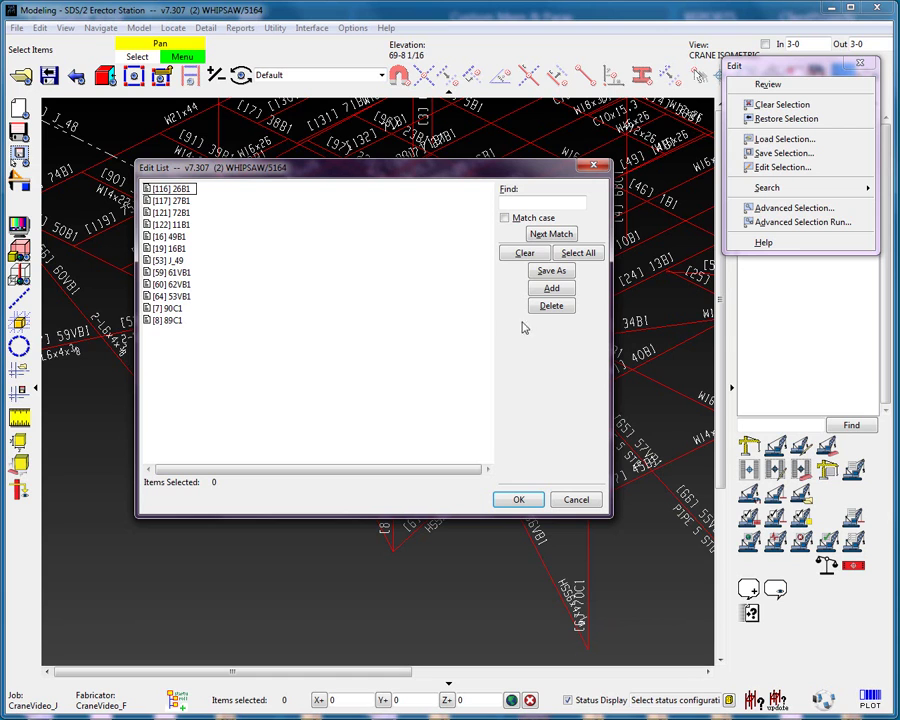
click(186, 298)
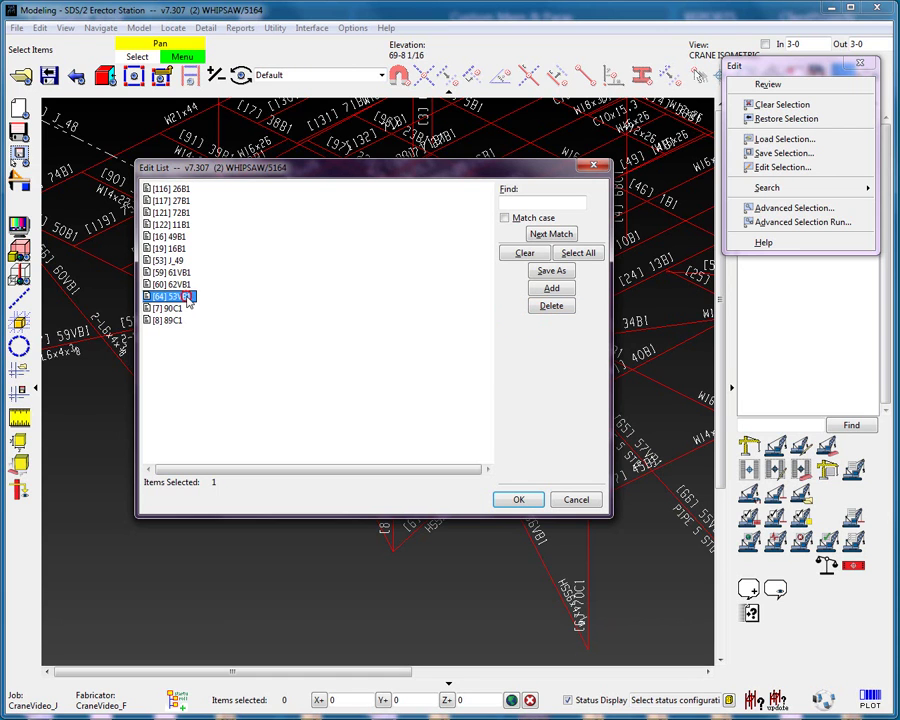
ctrl+click(175, 260)
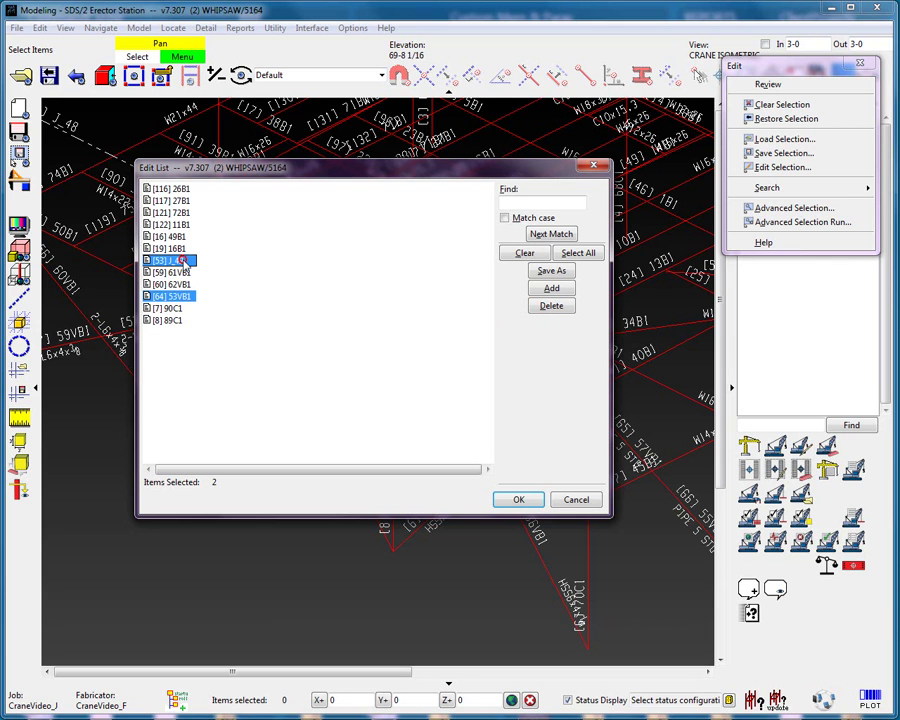
click(548, 306)
click(536, 501)
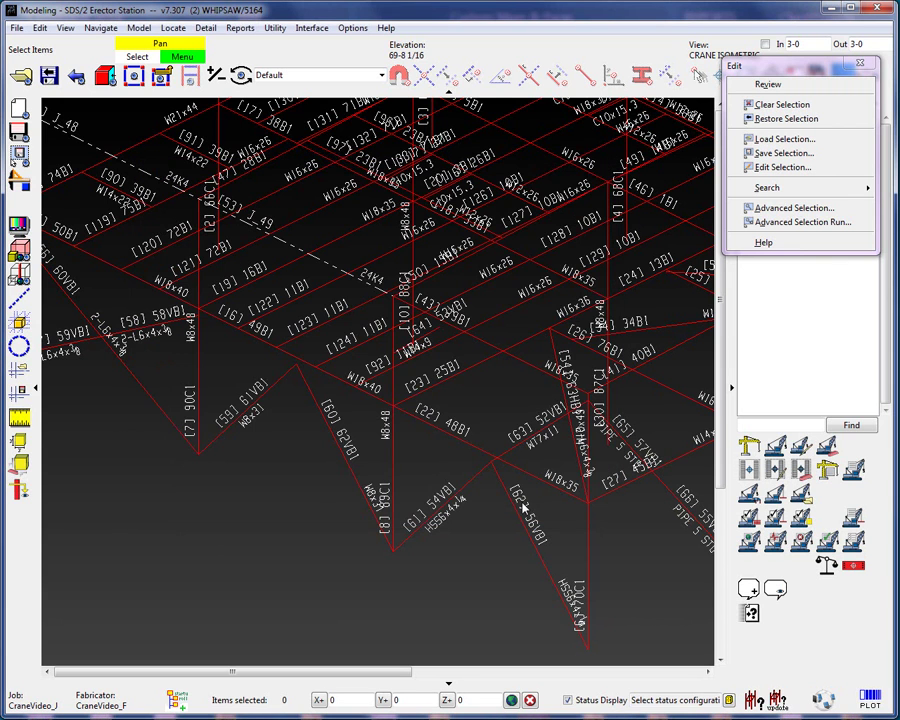
Load the edited "members only" list as the model selection
click(775, 139)
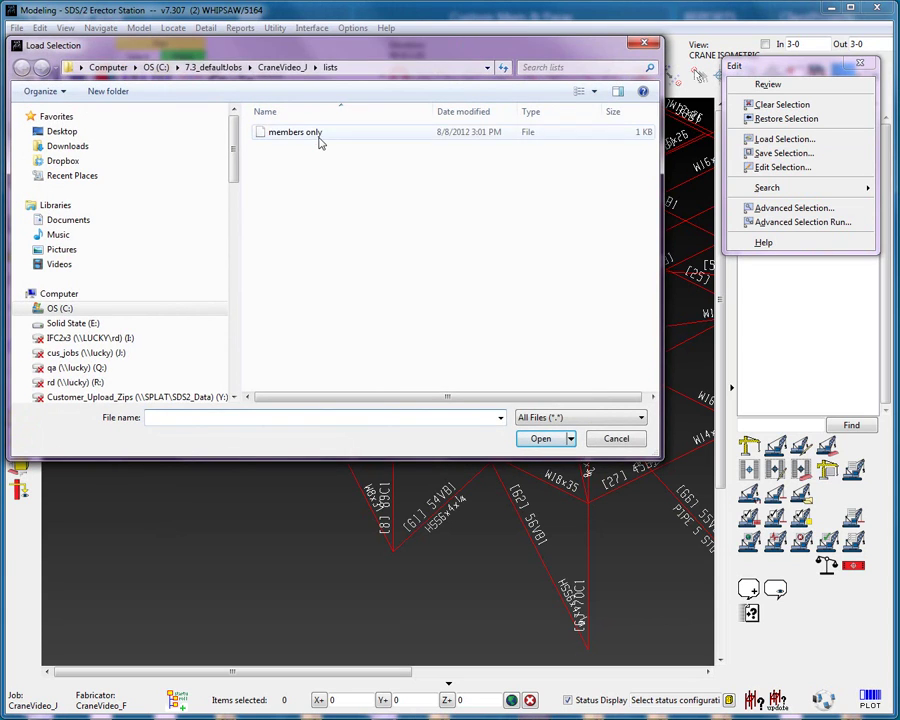
click(312, 135)
click(536, 439)
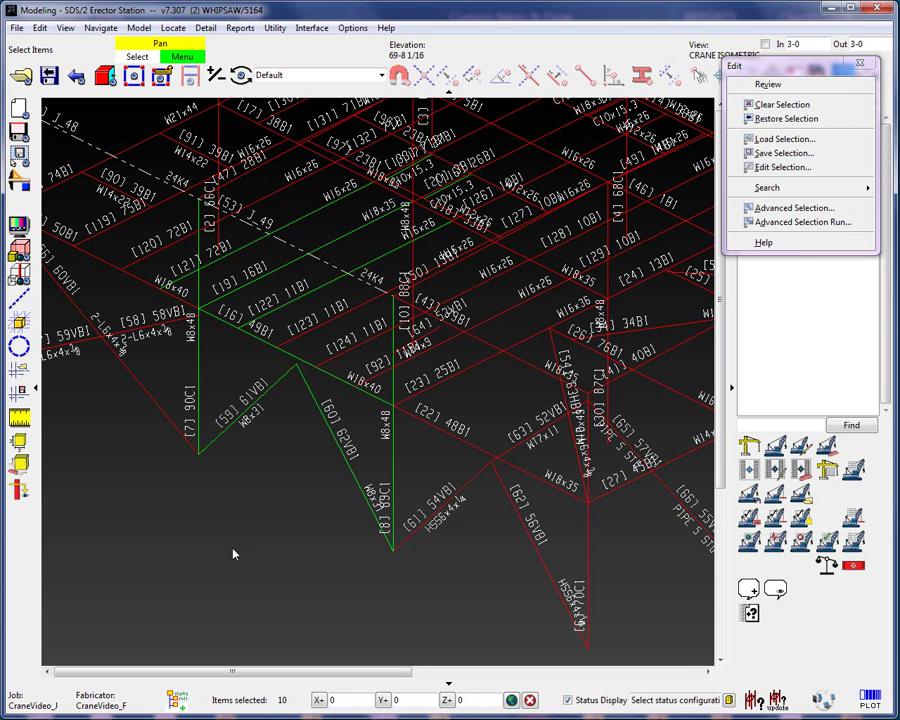
Deselect the beams behind the front frame, keeping members [7], [8], [16], [59] and [60], and overwrite the "members only" list
drag(482, 140, 363, 255)
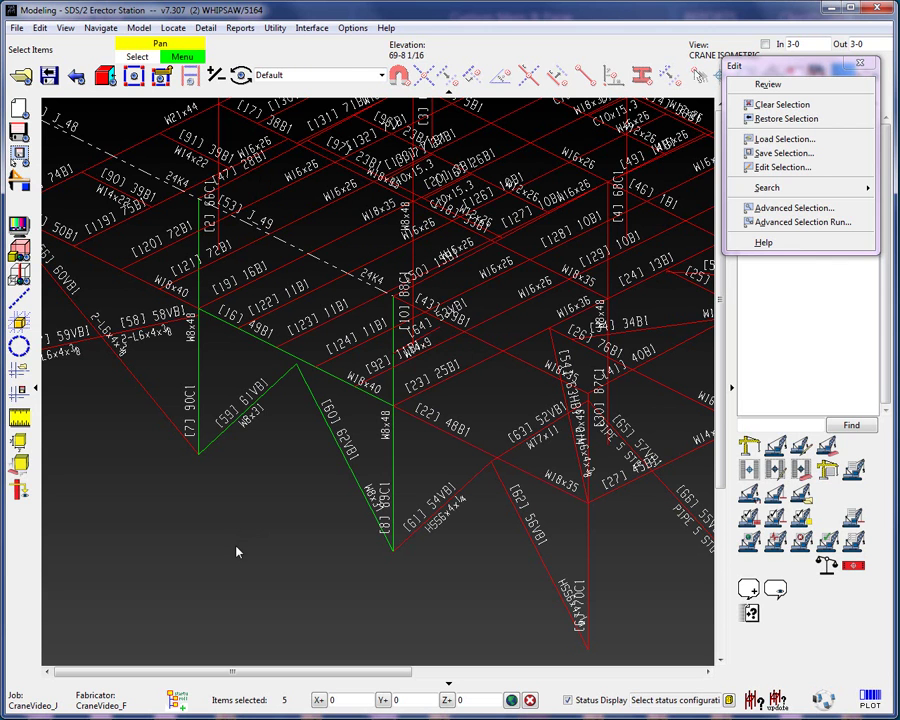
click(784, 154)
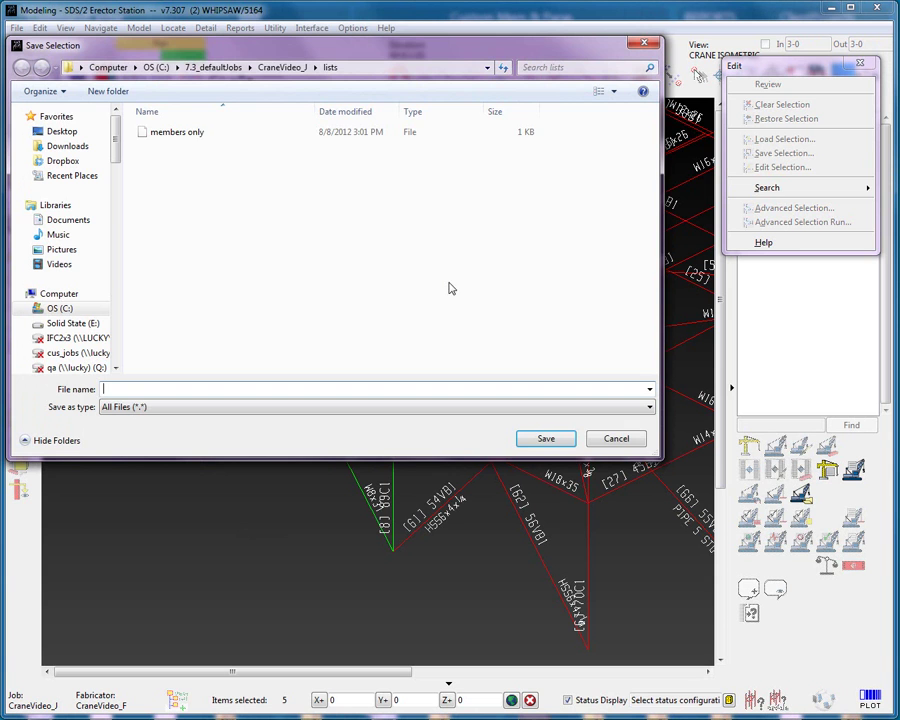
click(201, 133)
click(545, 439)
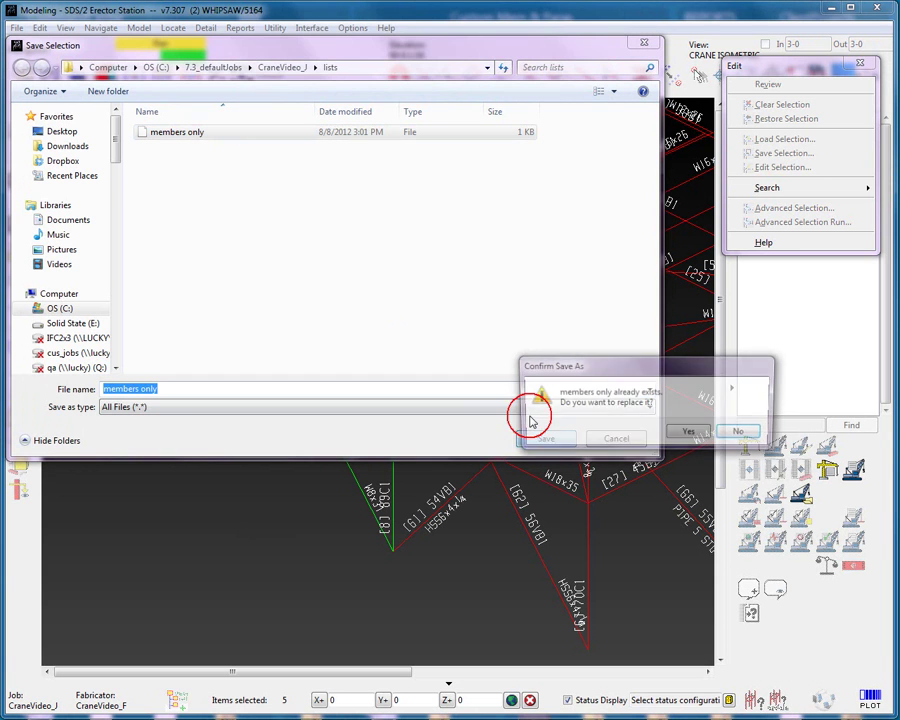
click(686, 431)
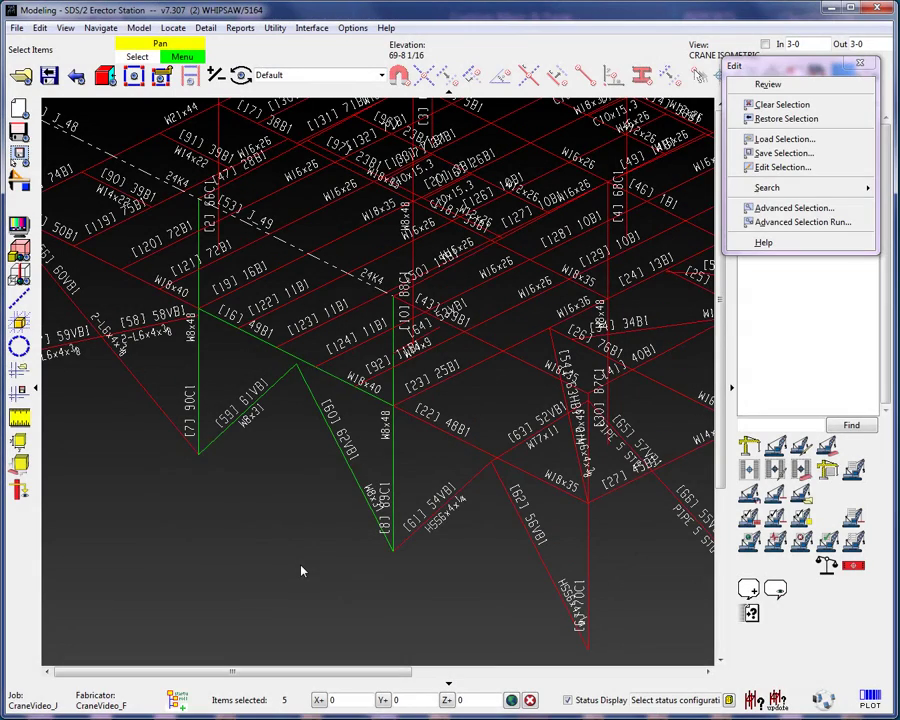
Clear the selection, set the selection filter to Material, and select beam [16], braces [59] and [60], and the gusset plates at their column bases
click(301, 568)
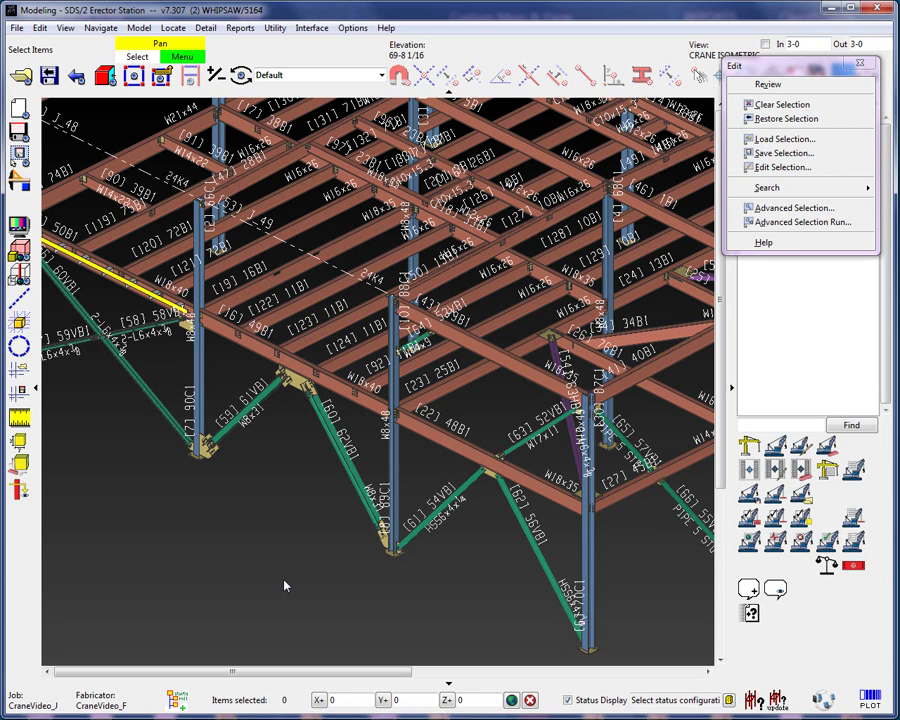
click(381, 75)
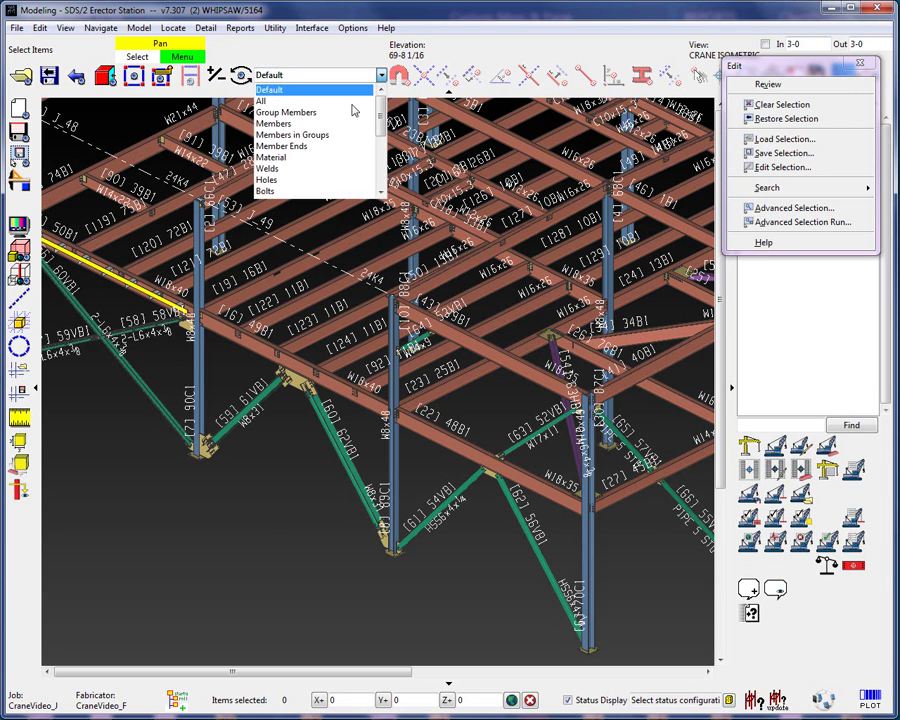
click(313, 158)
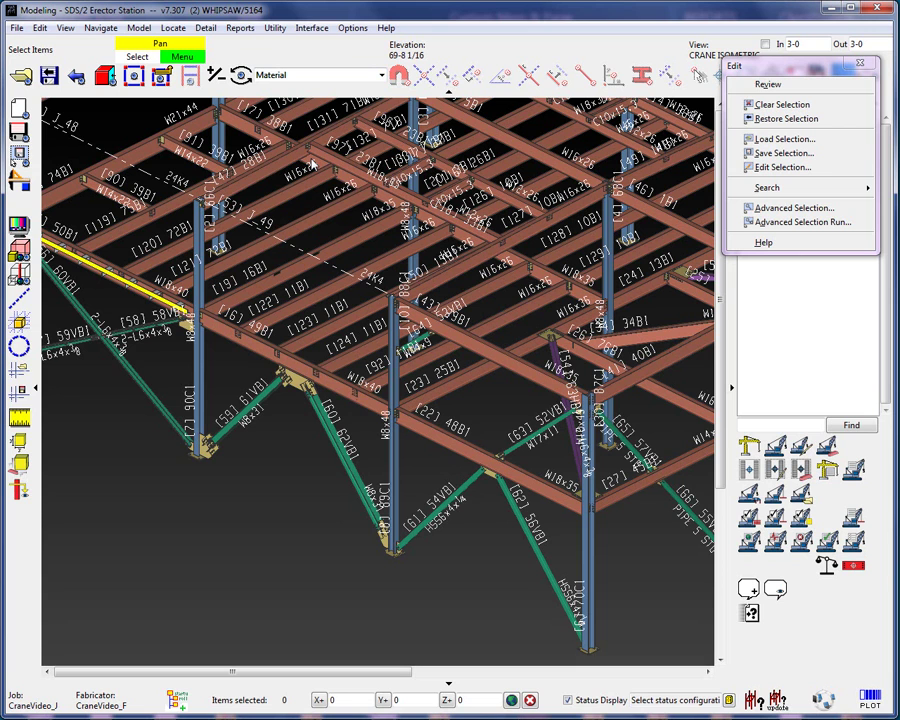
click(263, 353)
shift+click(245, 414)
shift+click(322, 424)
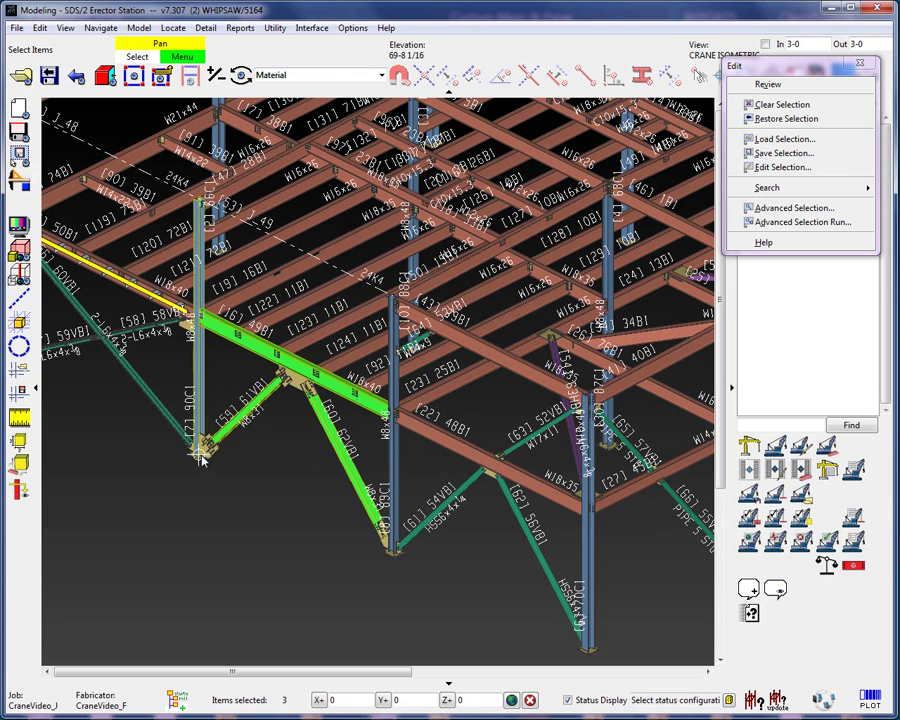
shift+click(383, 535)
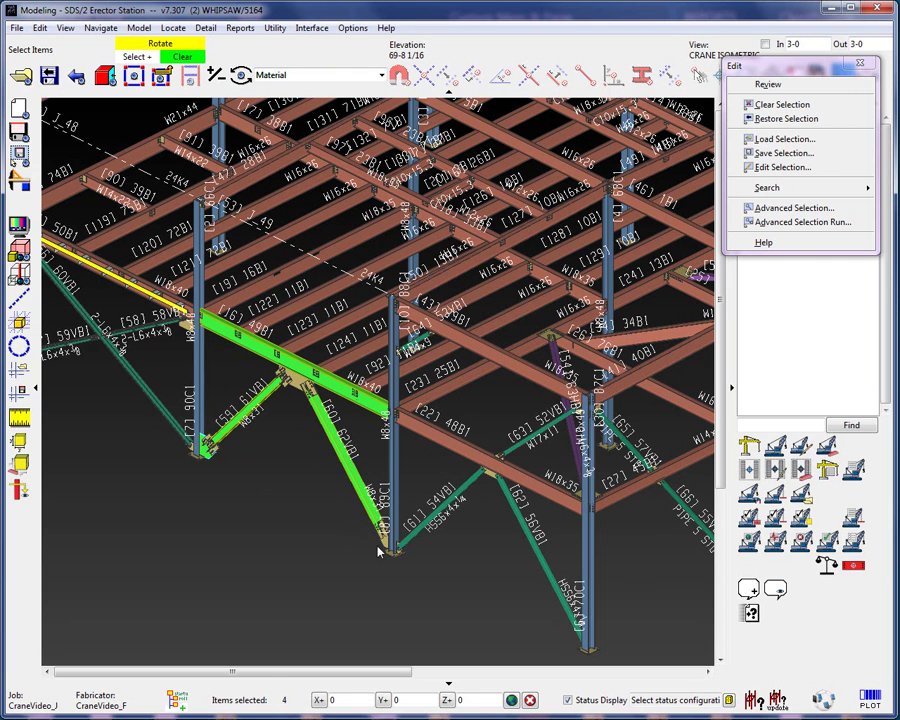
shift+click(385, 538)
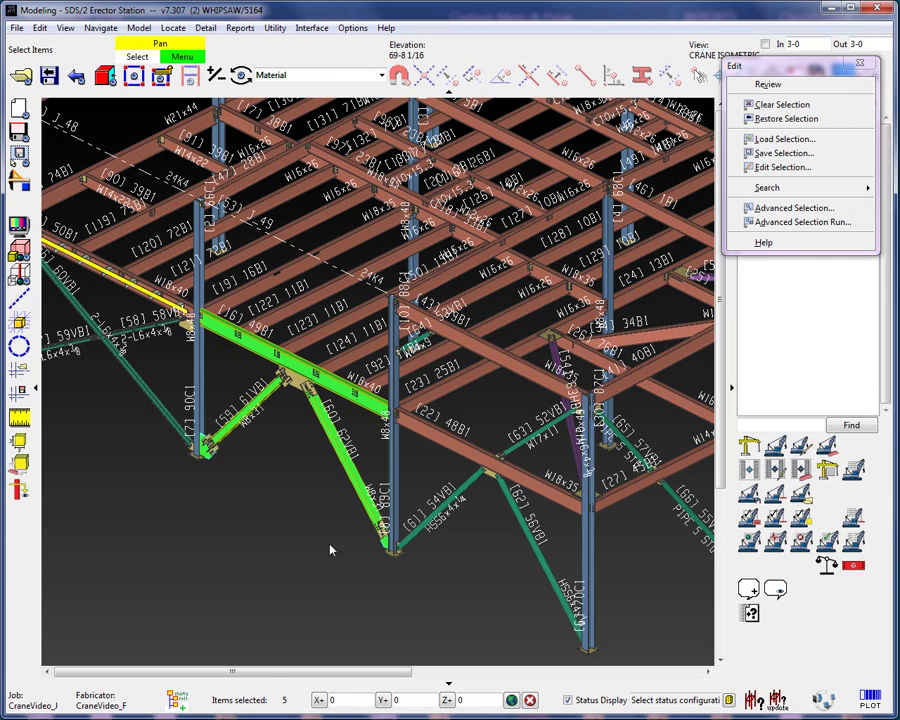
Save the current material selection as a list named "material only" and set the selection filter to Default
click(785, 153)
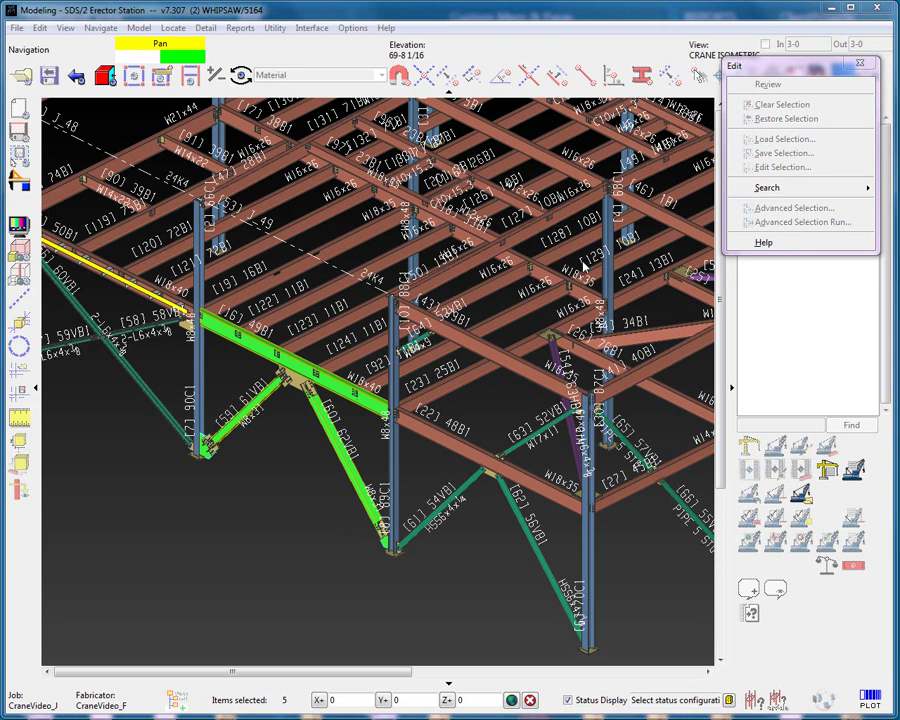
text(ma)
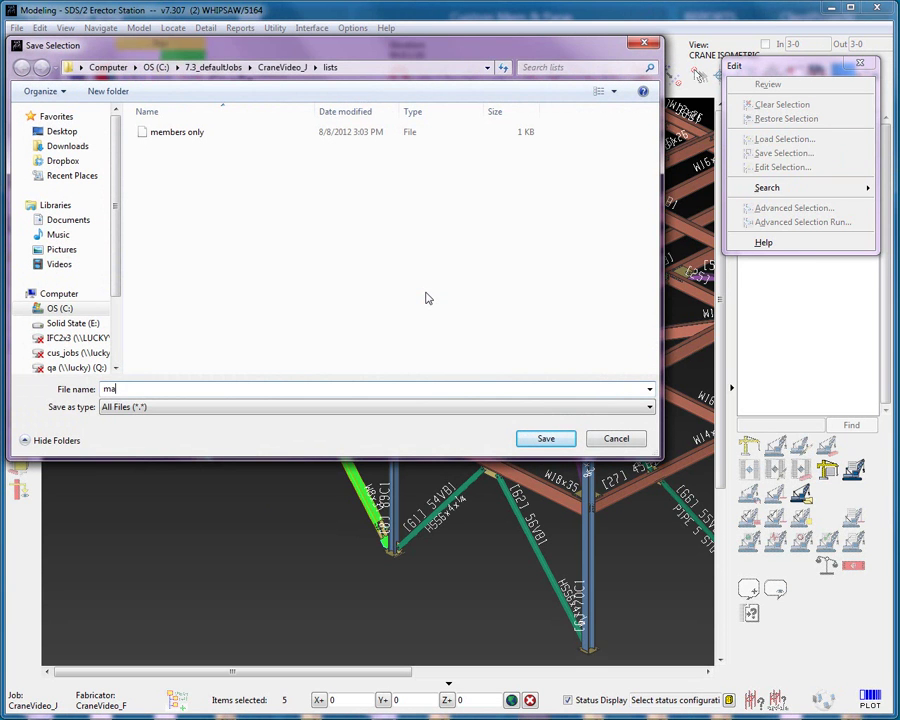
text(terial only)
click(563, 440)
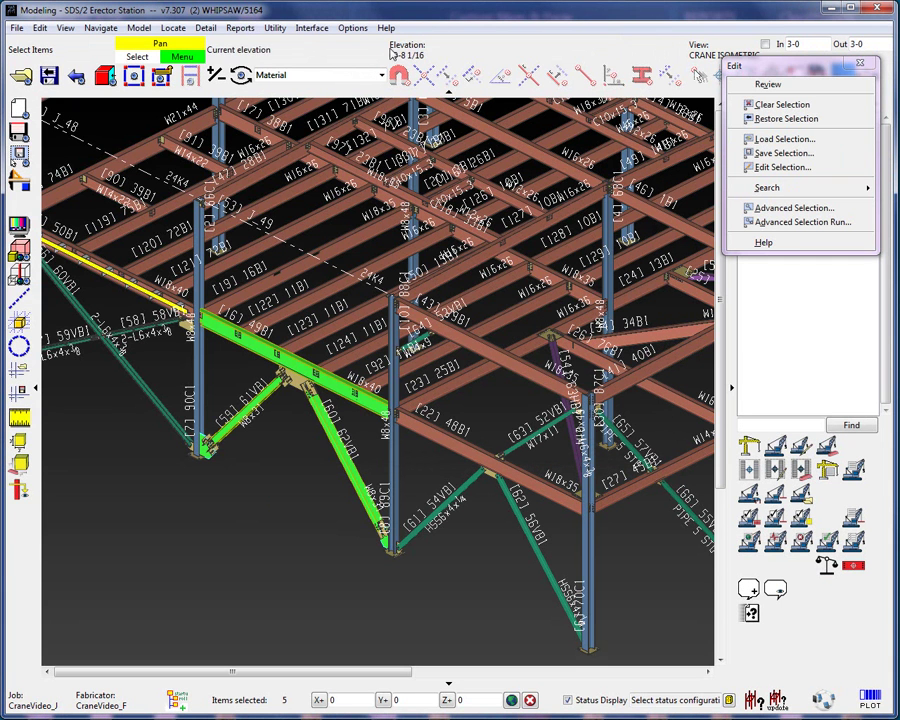
click(381, 76)
click(346, 90)
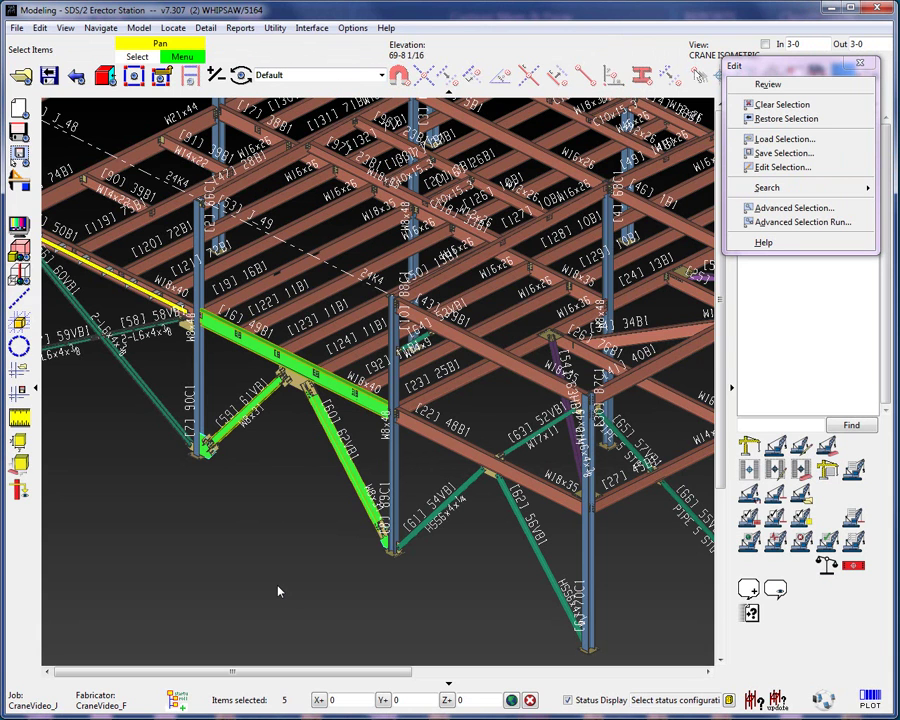
Review the entries of the saved "material only" list and close it without editing
click(768, 168)
double_click(293, 131)
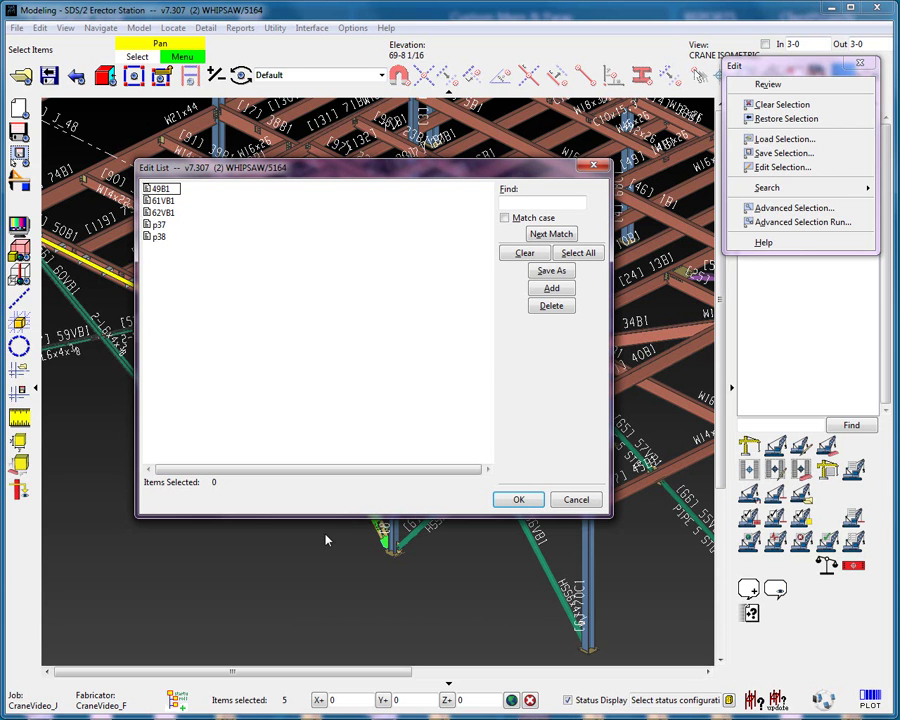
click(518, 499)
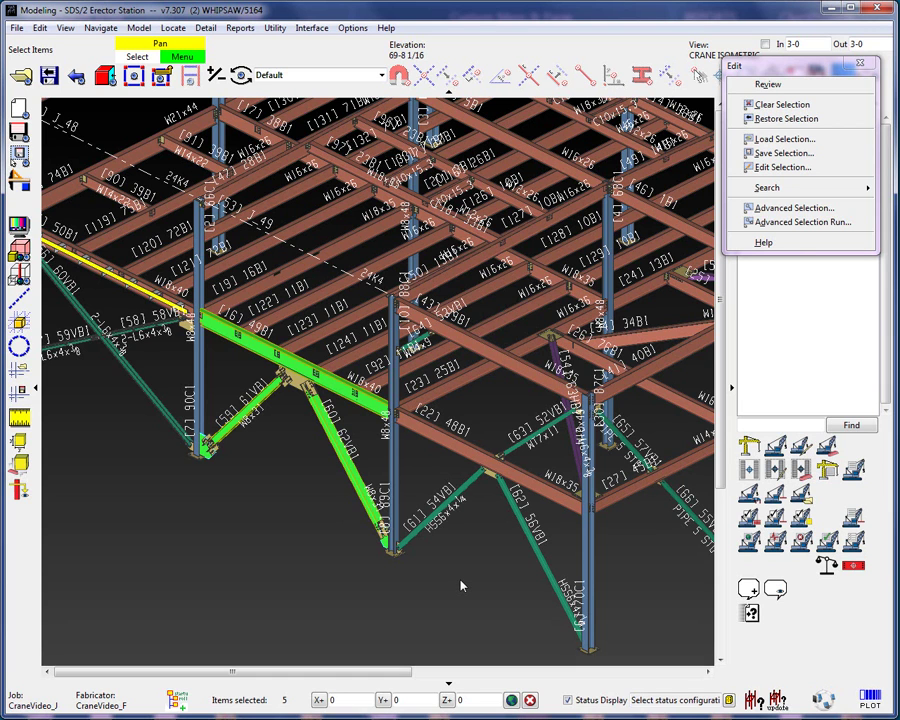
Clear the selection and load the "material only" list, choosing to select members
click(645, 404)
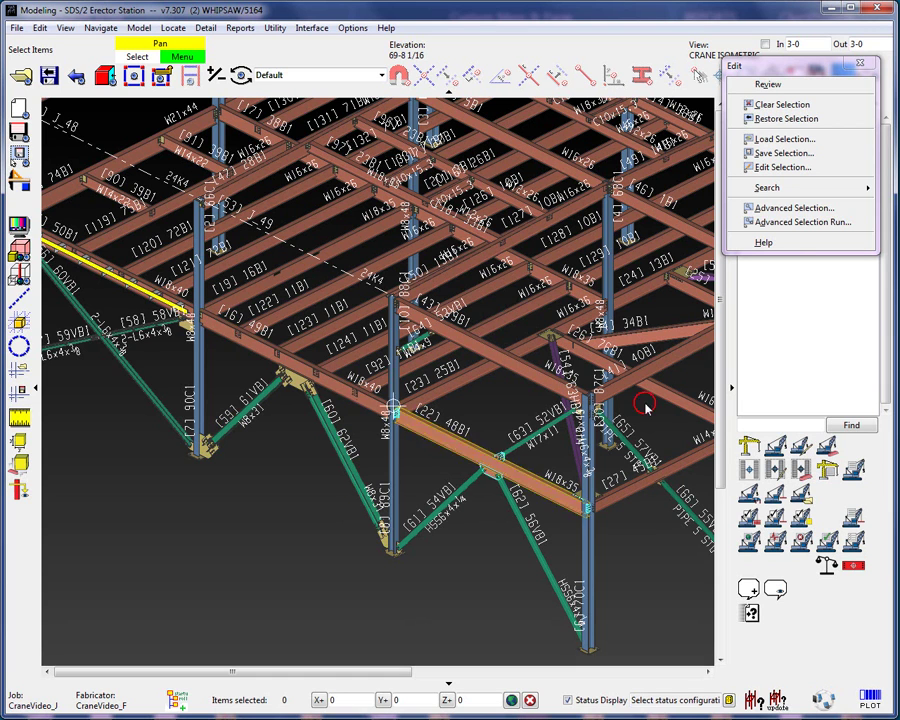
click(785, 140)
click(313, 132)
double_click(313, 132)
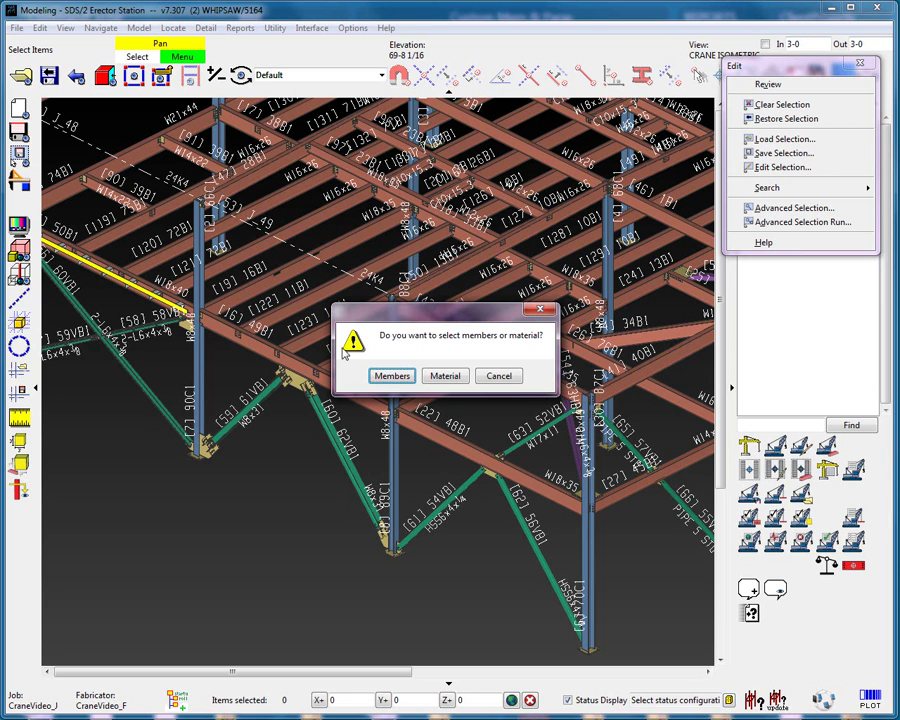
click(402, 378)
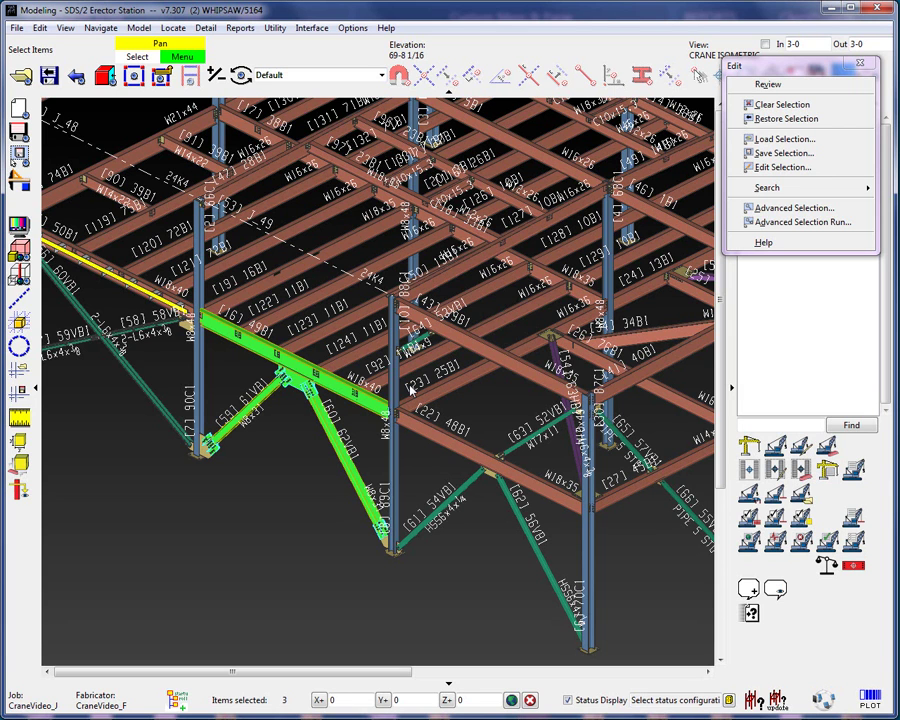
Clear the selection and reload the "material only" list, choosing to select material
click(366, 532)
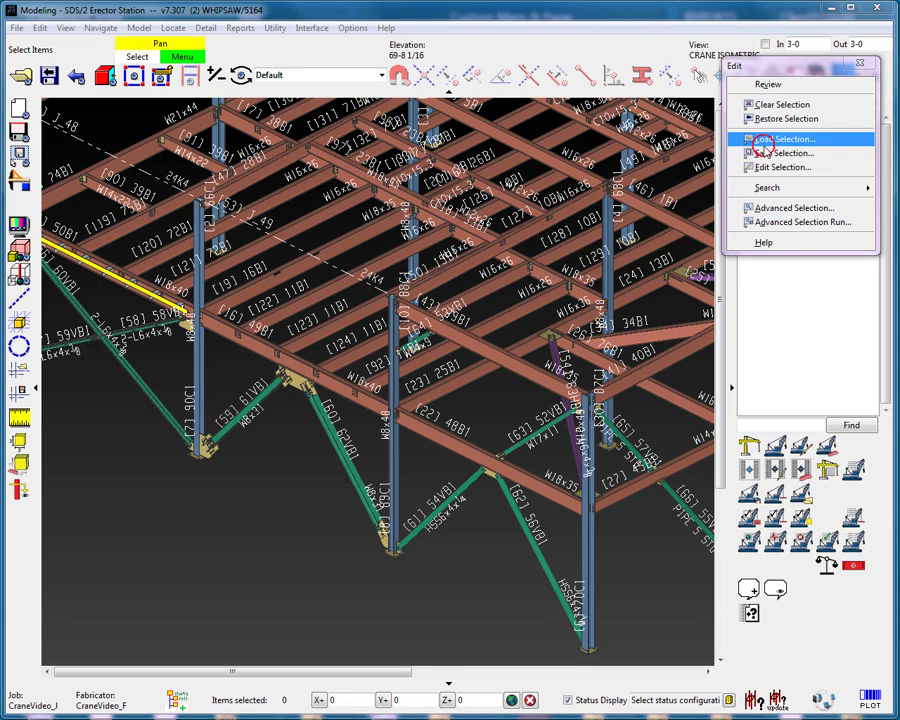
click(784, 139)
click(292, 132)
click(539, 437)
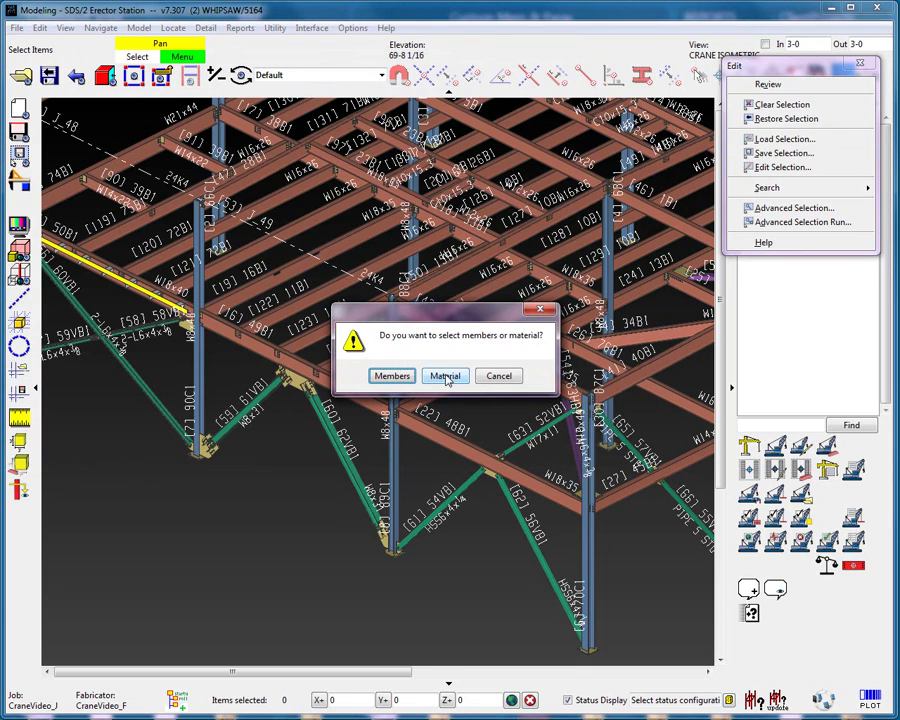
click(444, 375)
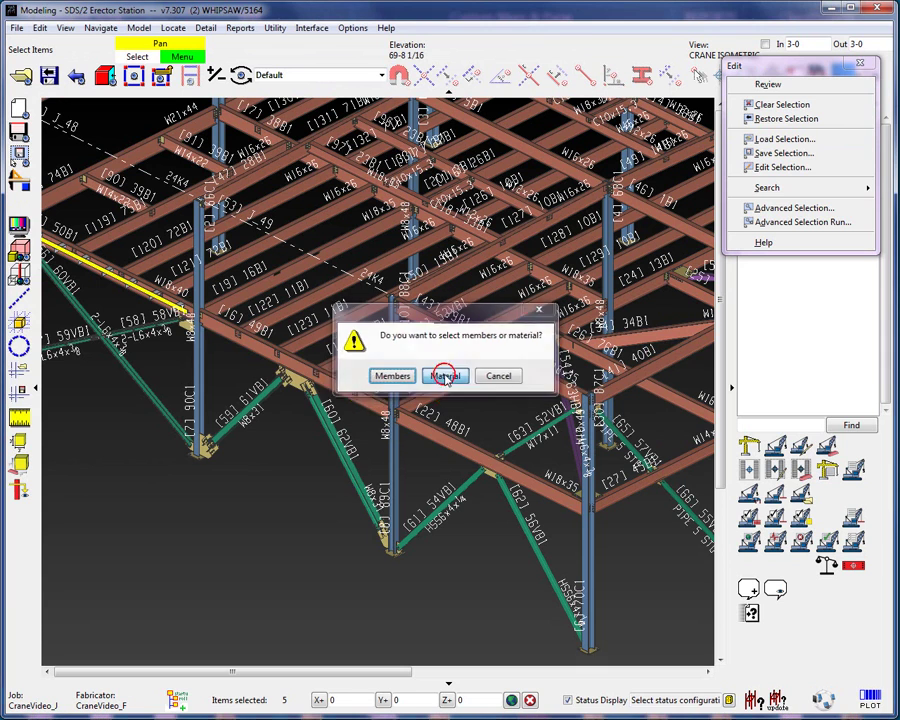
Clear the selection, then select beam [16], braces [59] and [60], and the gusset plates at the bases of columns [7] and [8]
click(418, 474)
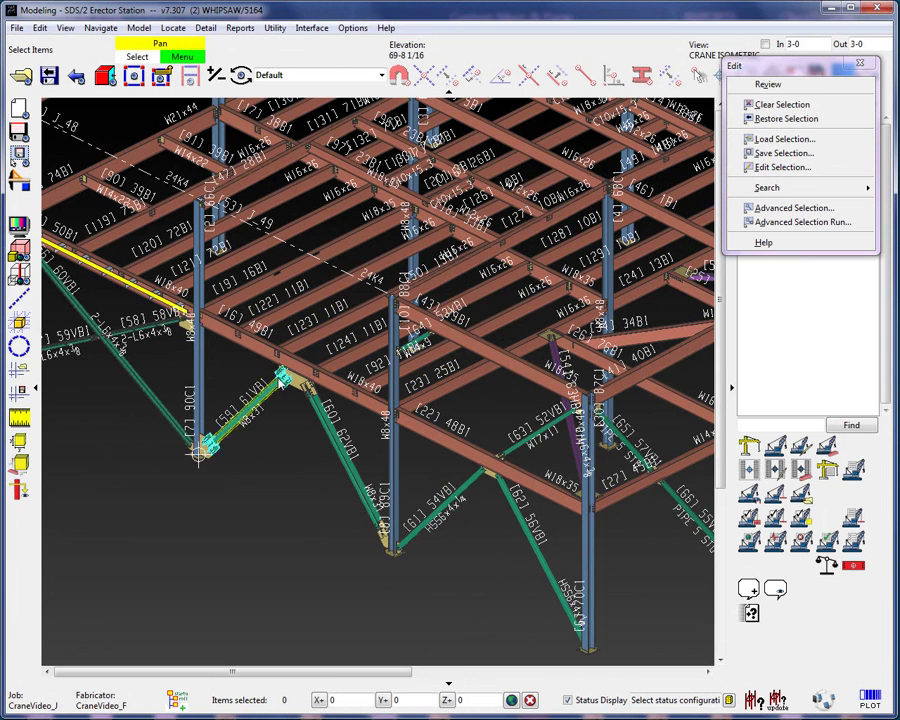
click(249, 362)
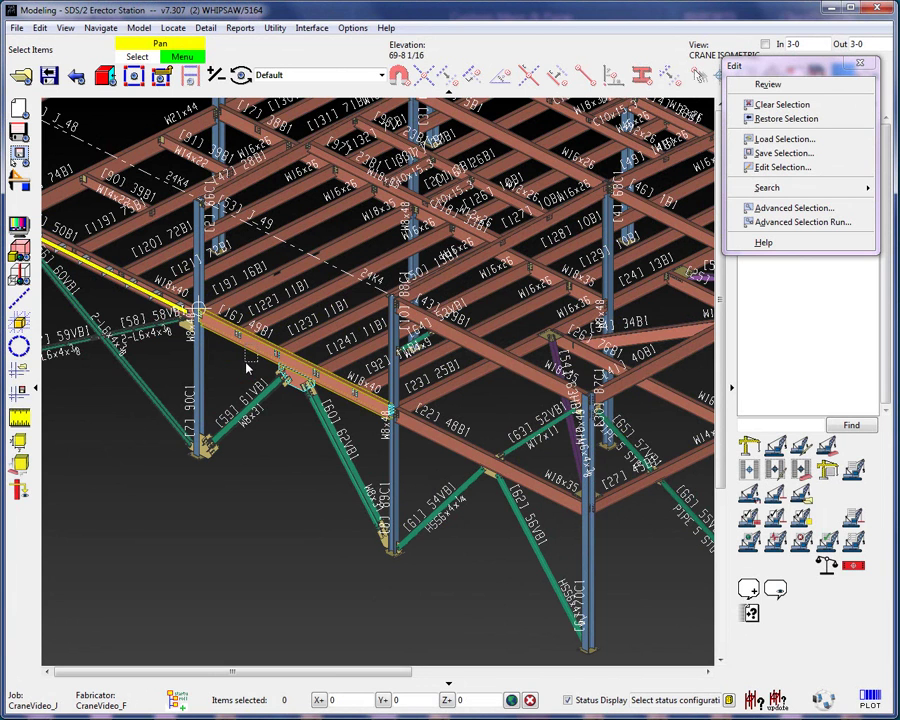
shift+click(286, 430)
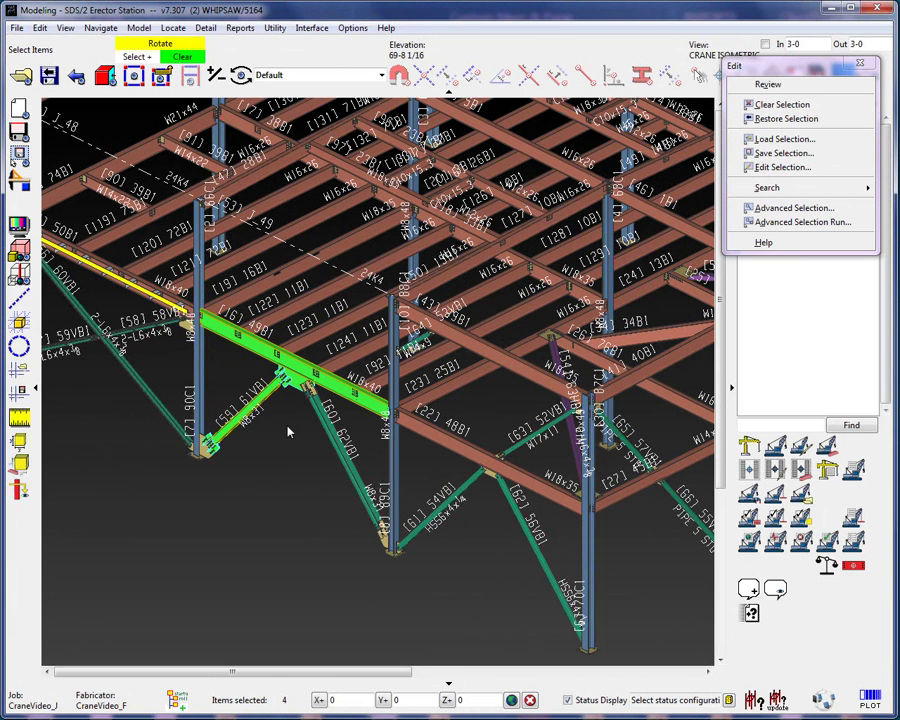
shift+click(302, 453)
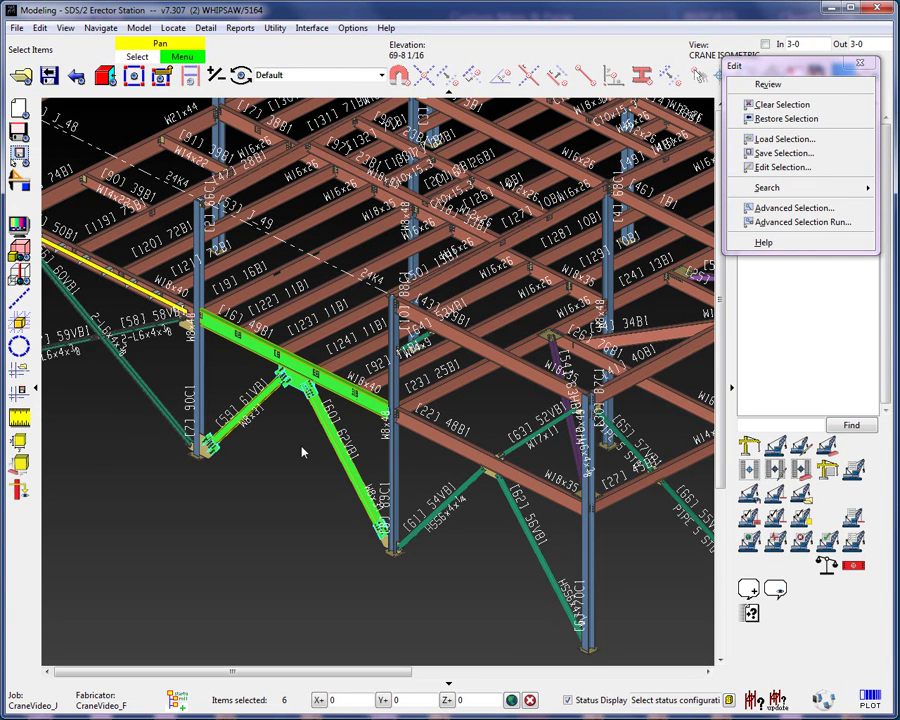
shift+click(207, 452)
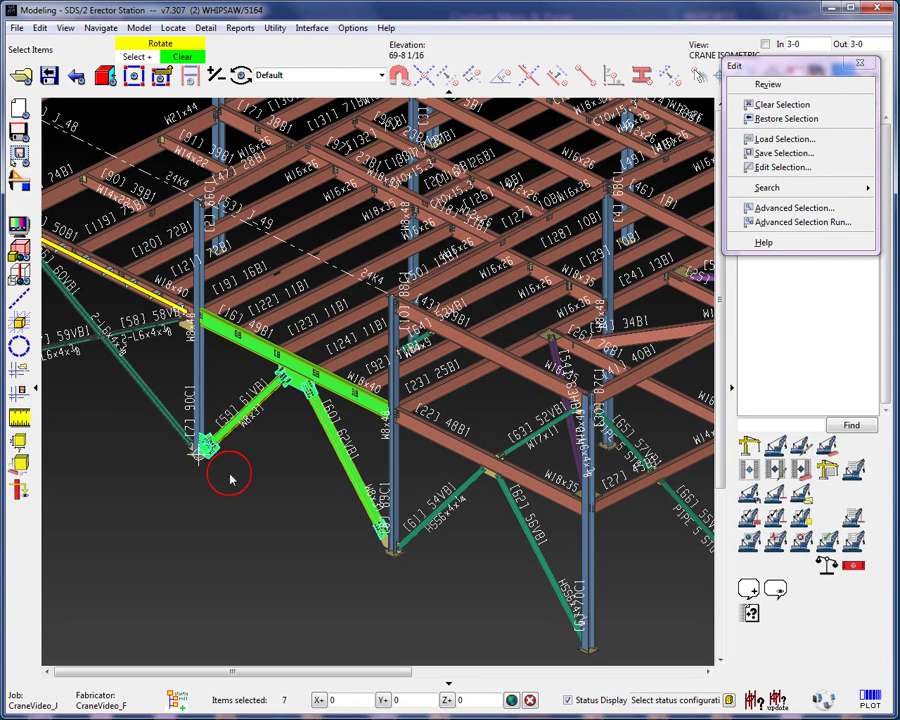
shift+click(390, 547)
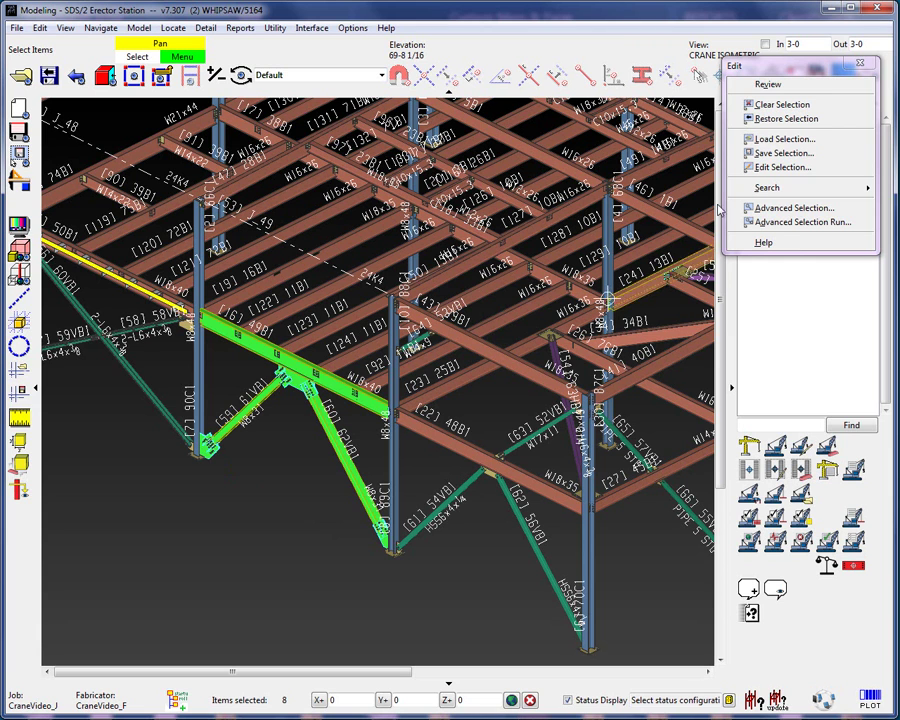
Save the members of the mixed selection as a list named "mixed member"
click(783, 153)
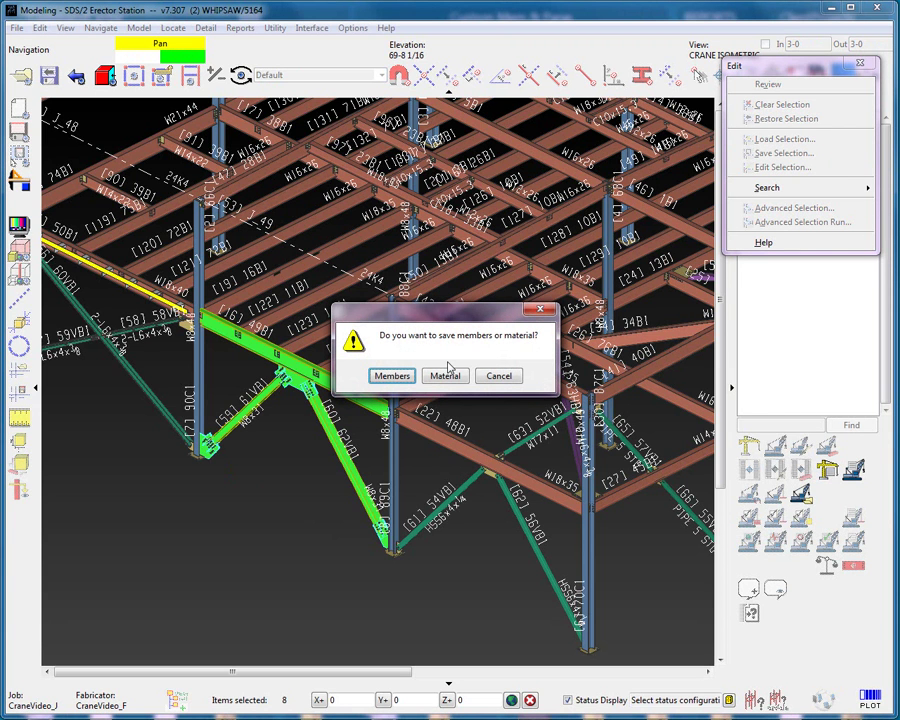
click(392, 376)
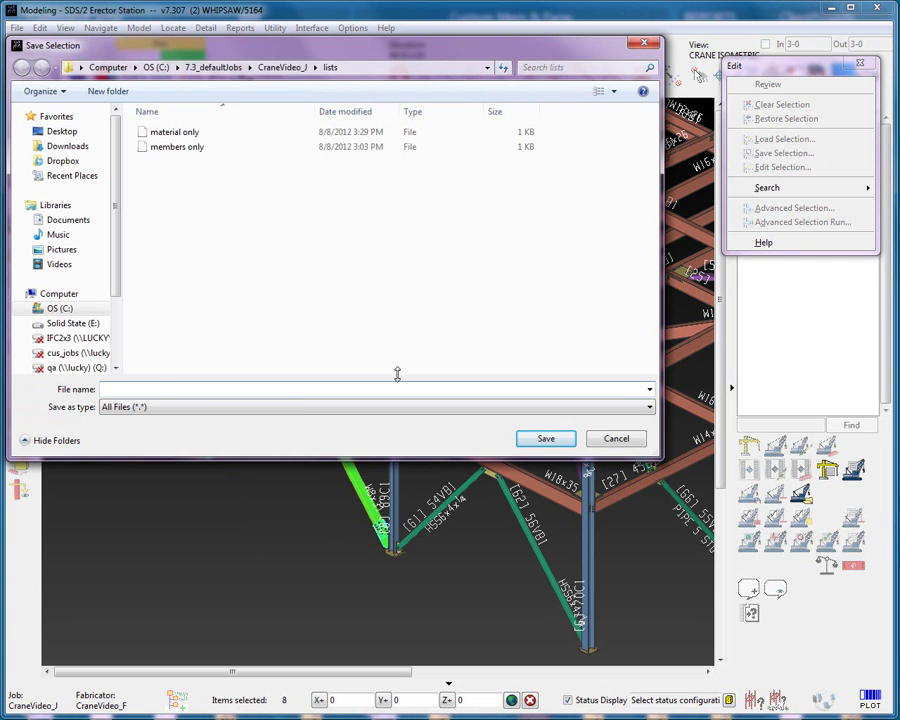
text(mixed member)
click(545, 438)
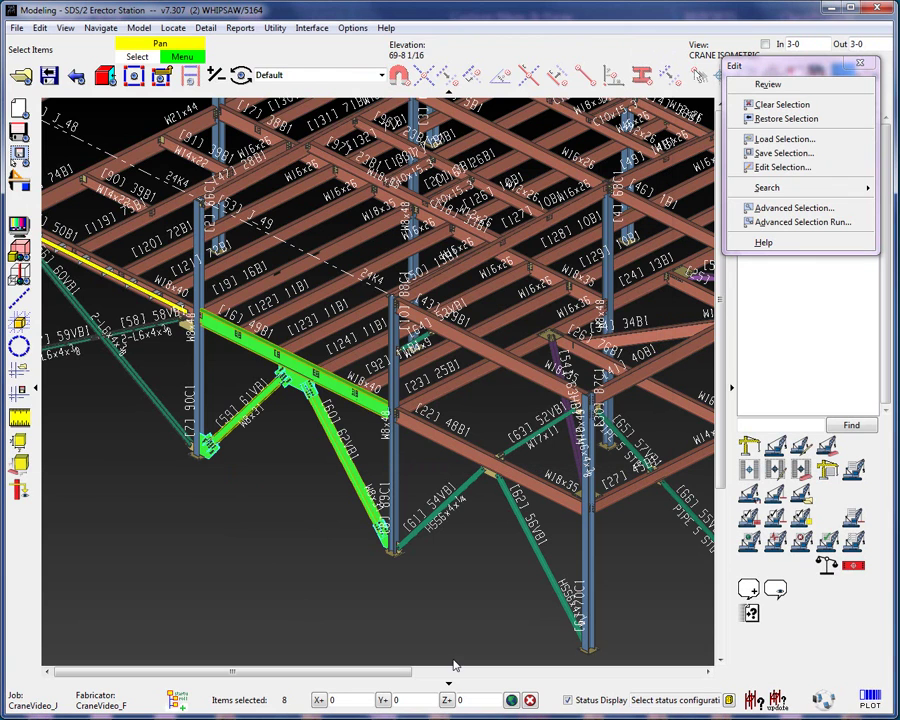
Review the entries of the "mixed member" list and close it without editing
click(783, 167)
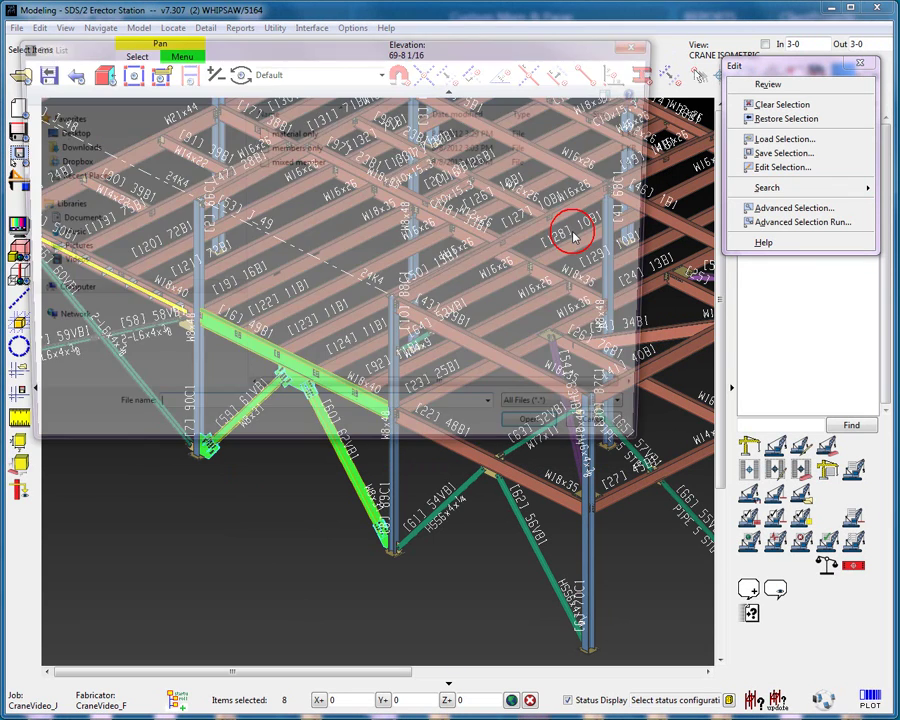
double_click(296, 161)
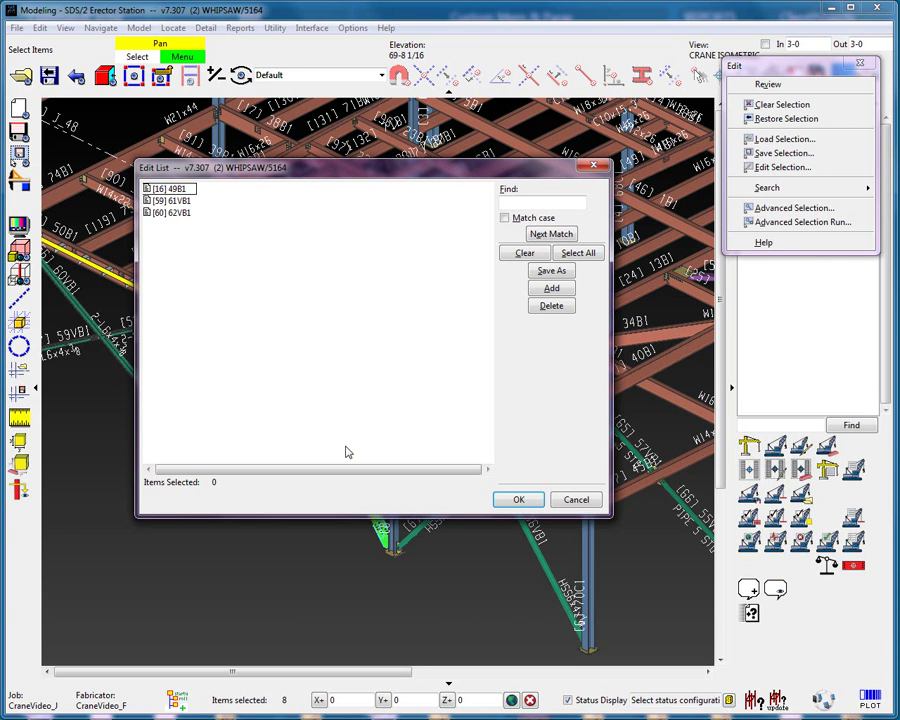
click(518, 499)
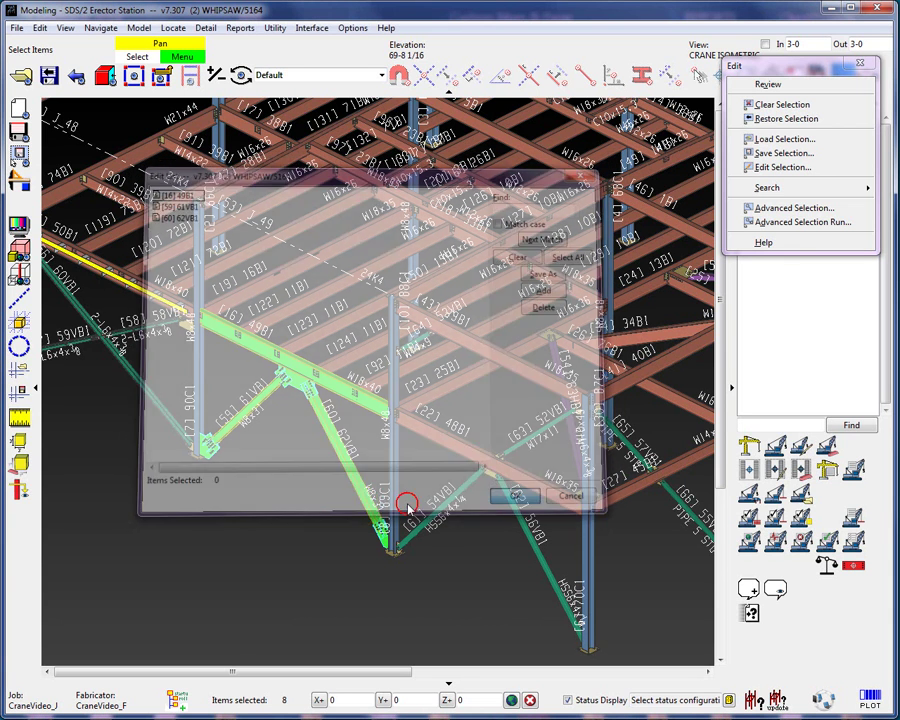
Clear the selection and load the "mixed member" list
click(350, 527)
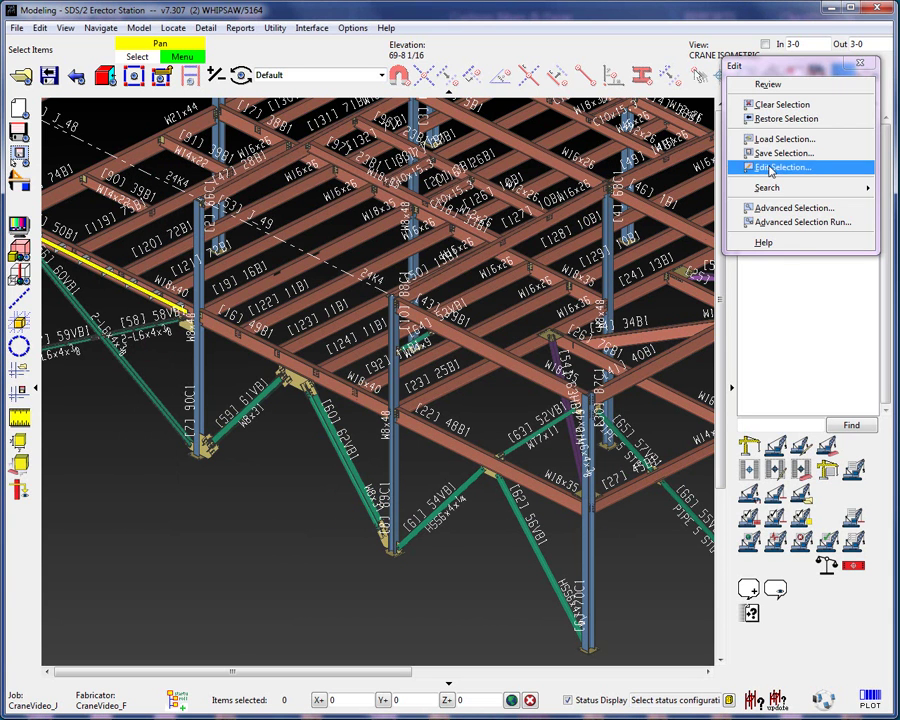
click(786, 140)
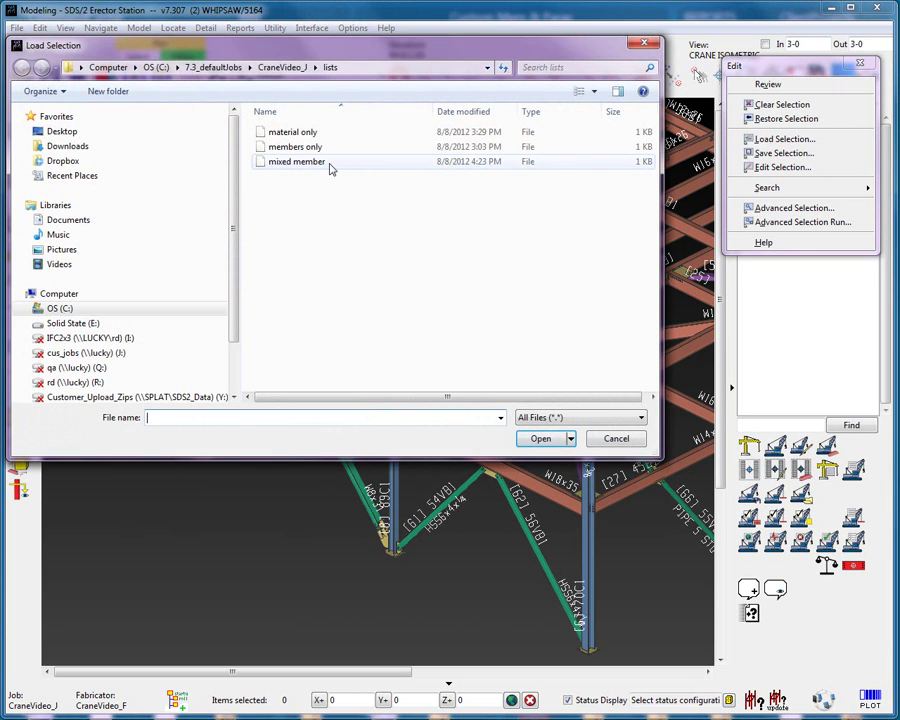
click(318, 162)
click(540, 438)
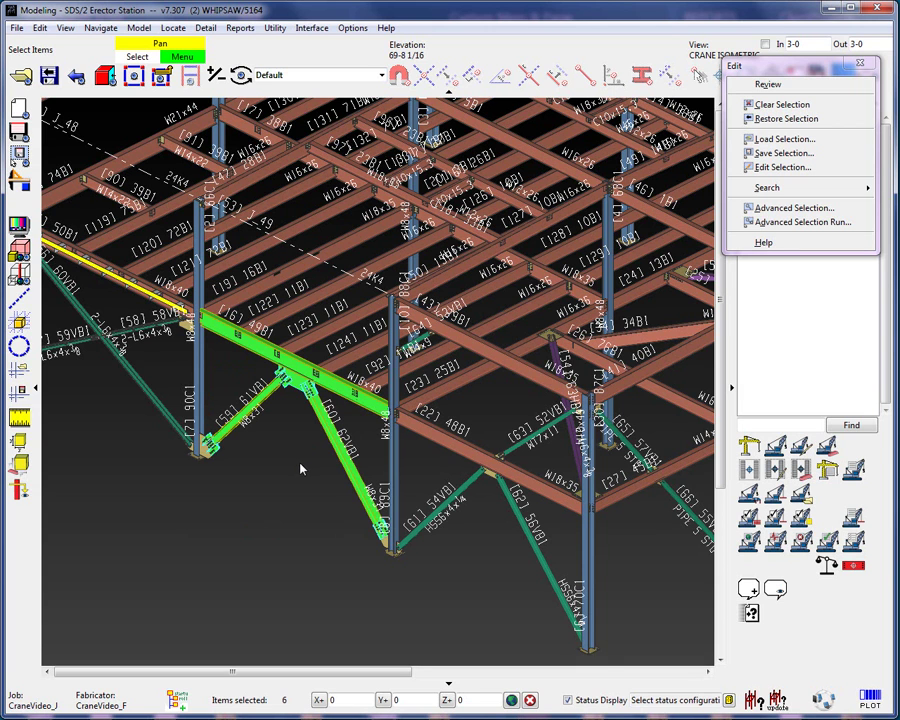
Add the two column-base gusset plates to the selection and save its material as a list named "mixed material"
click(203, 452)
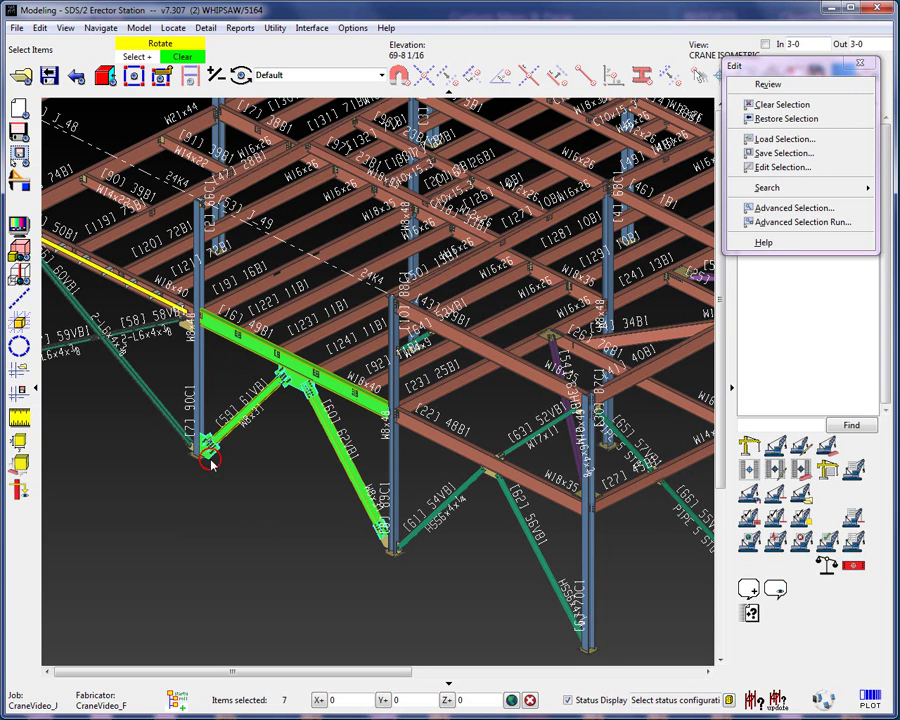
click(386, 545)
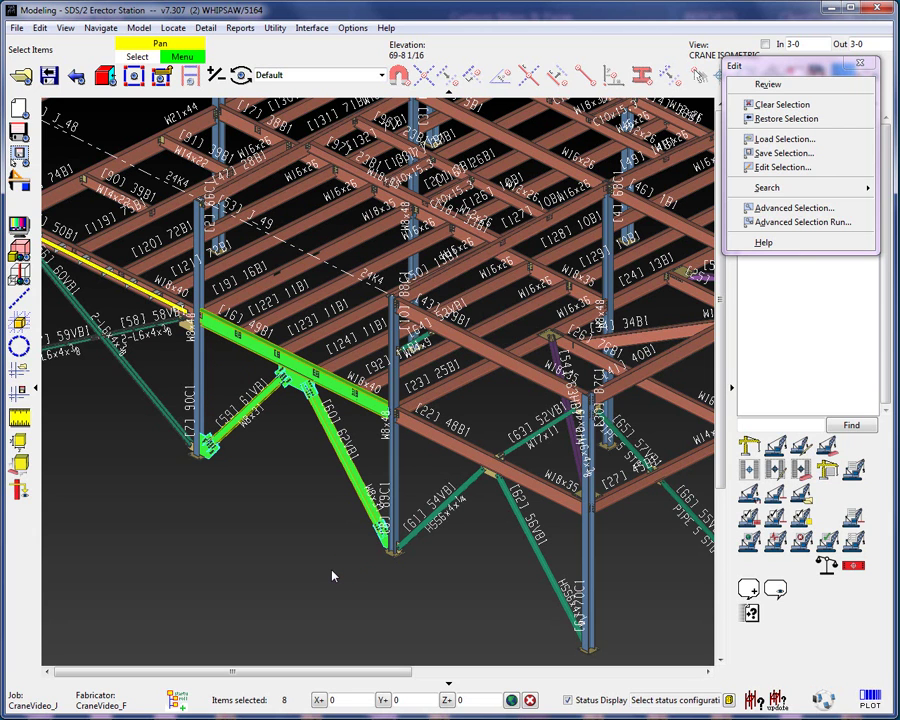
click(776, 153)
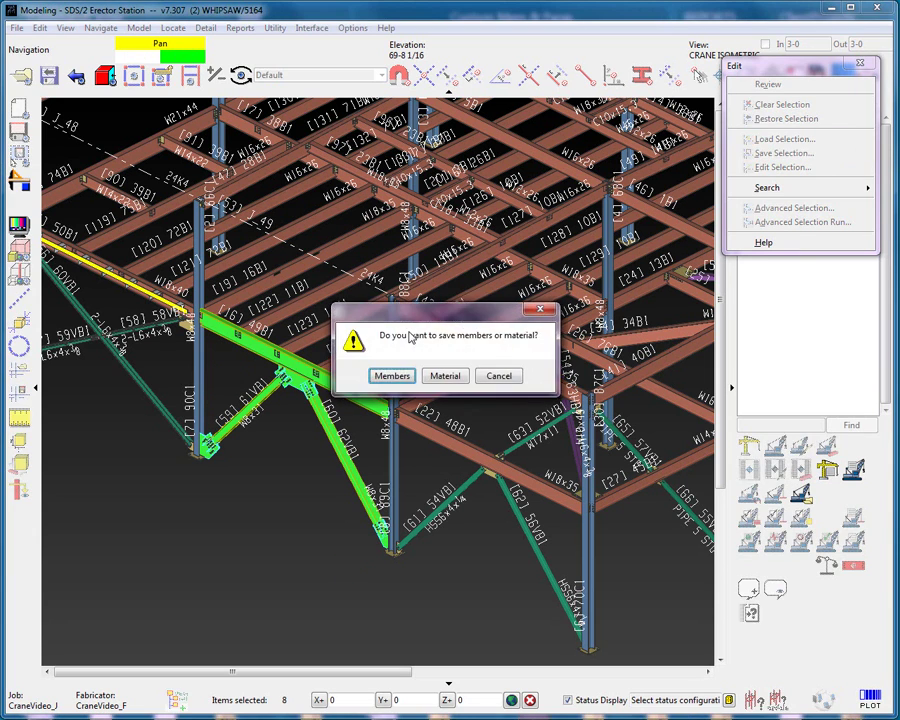
click(445, 377)
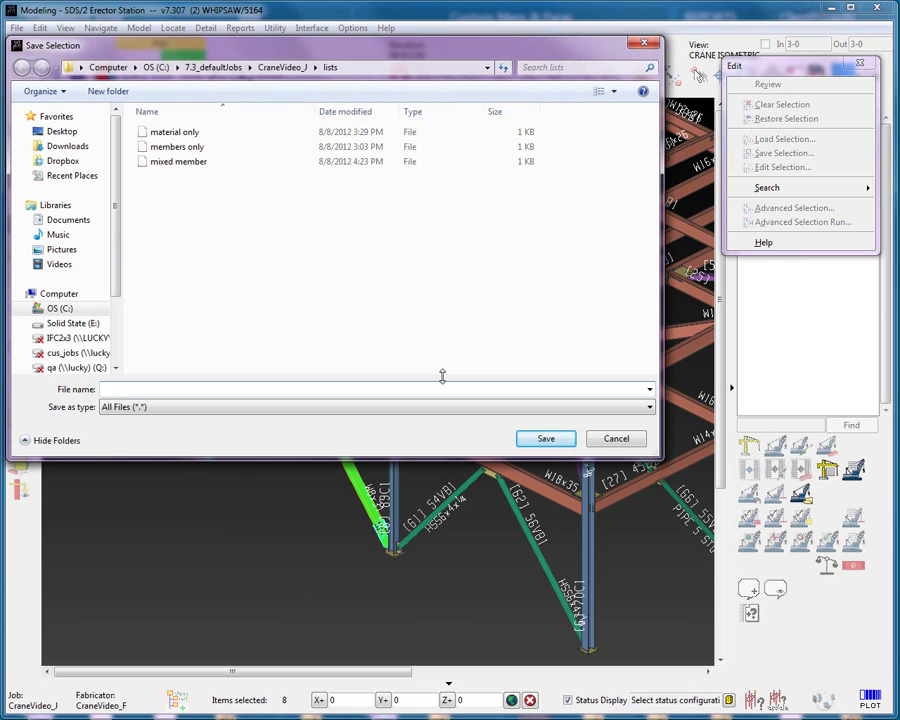
text(mixed material)
click(546, 438)
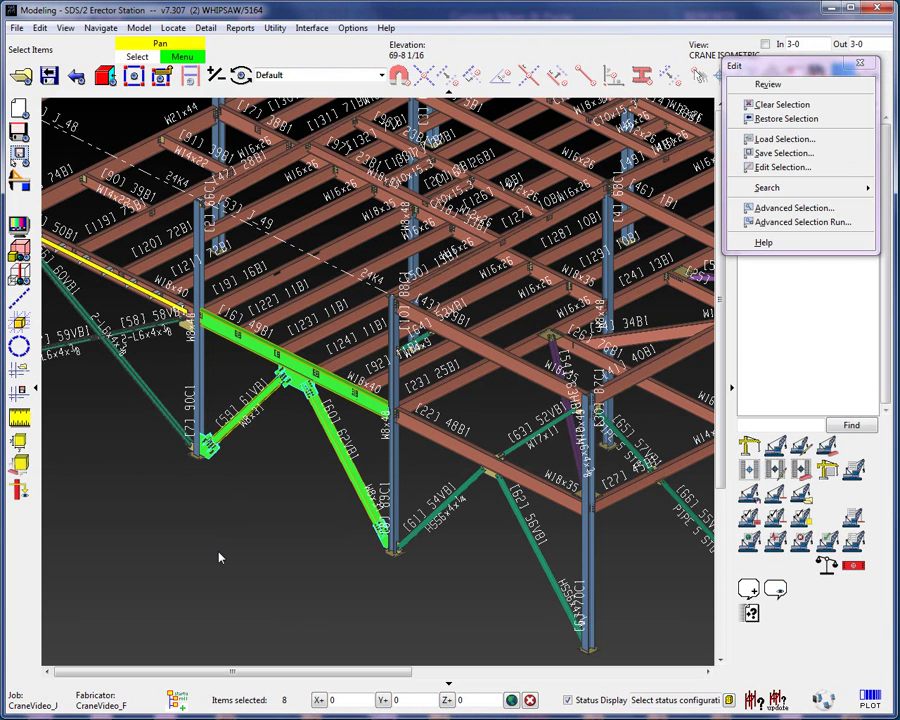
Review the entries of the "mixed material" list and close it without editing
click(783, 167)
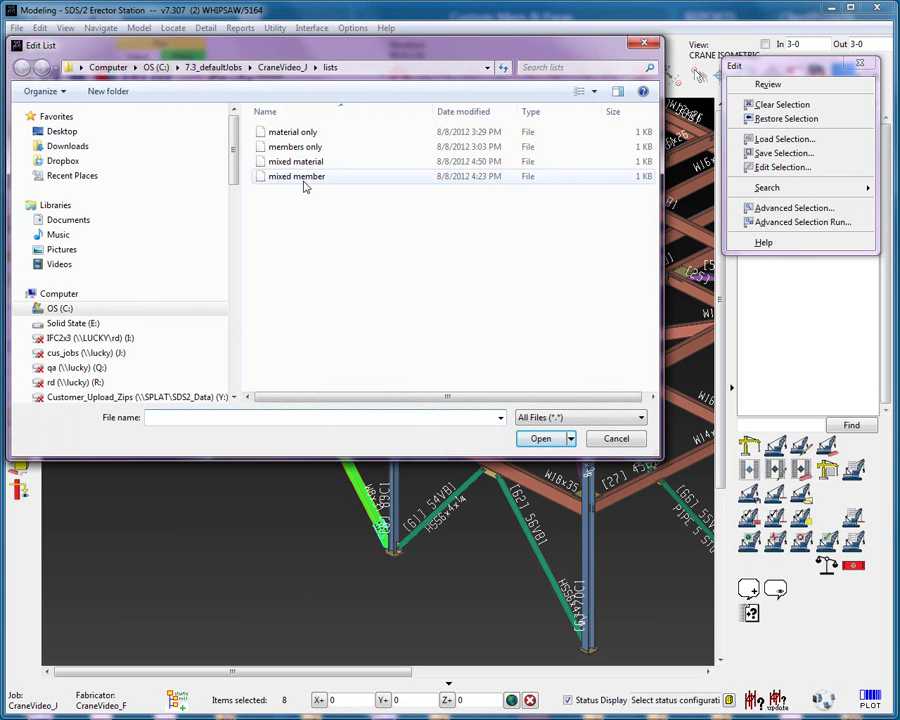
double_click(298, 168)
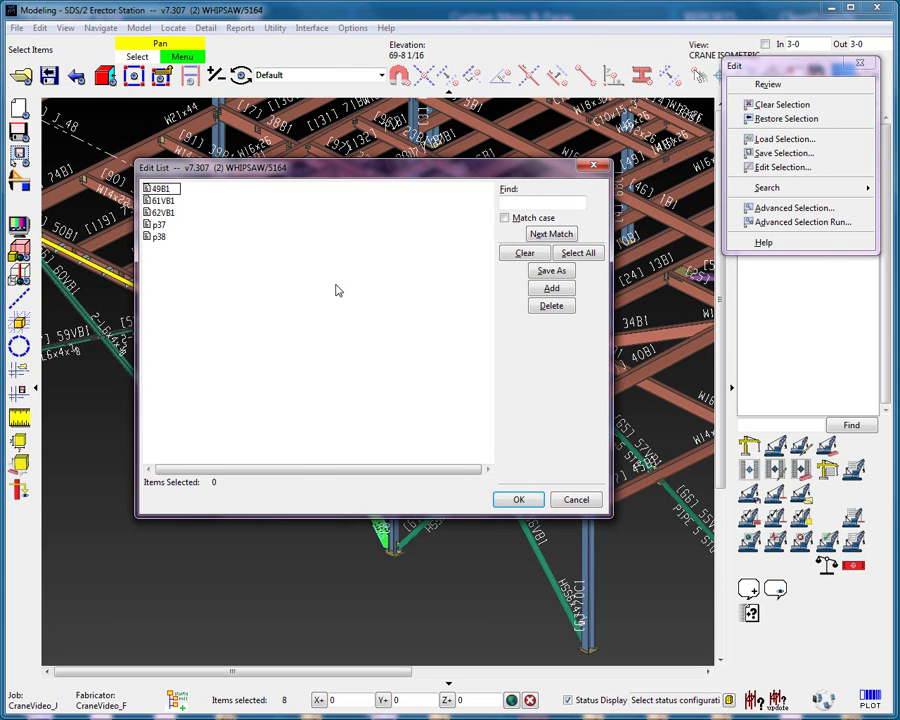
click(521, 500)
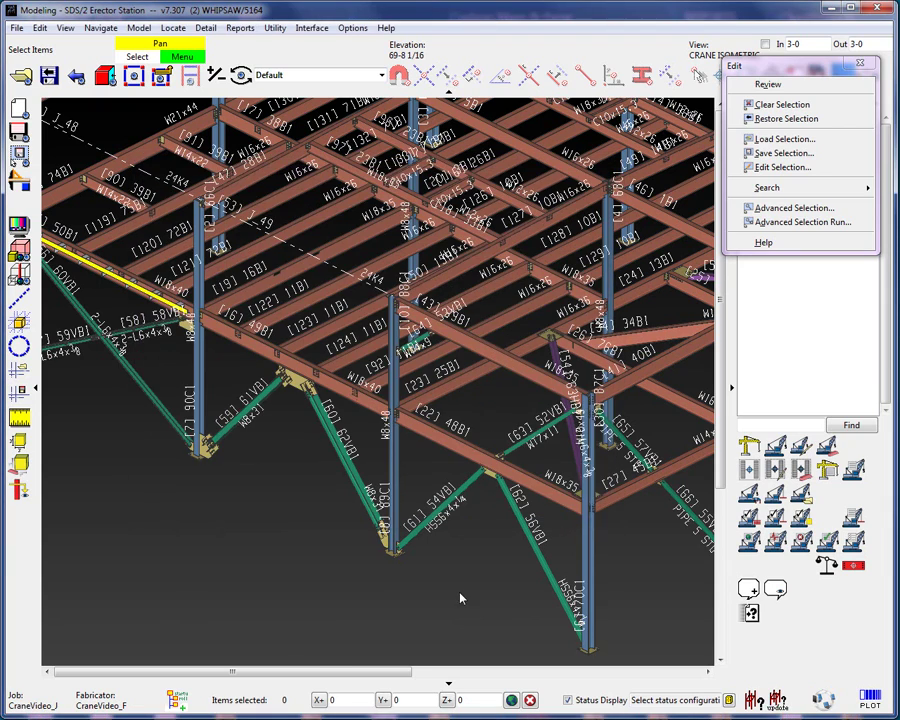
Load the "mixed material" list as members to check what it selects, and clear the selection
click(784, 139)
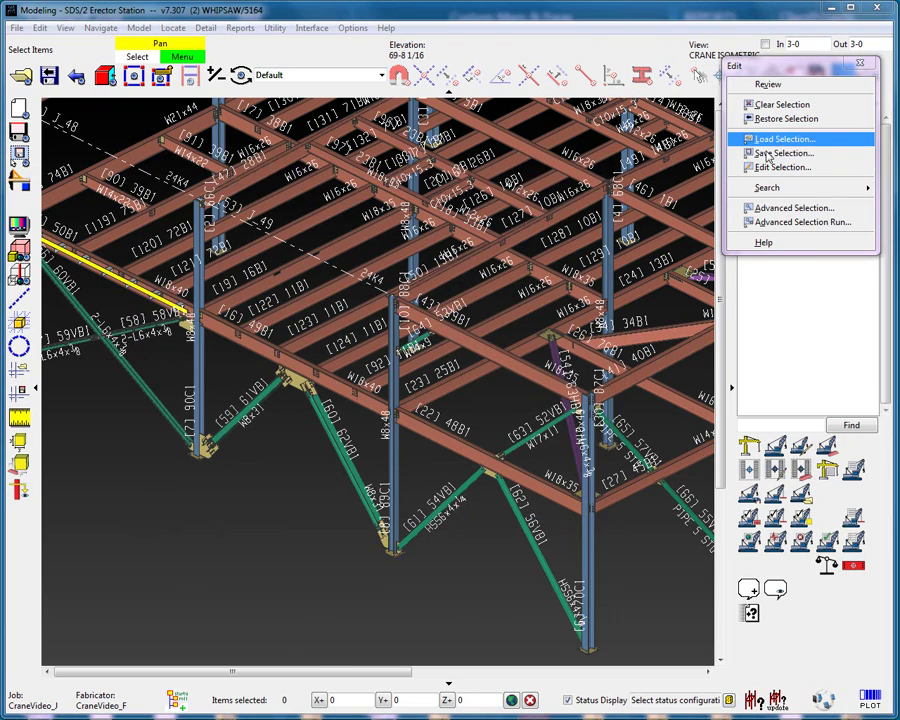
double_click(316, 163)
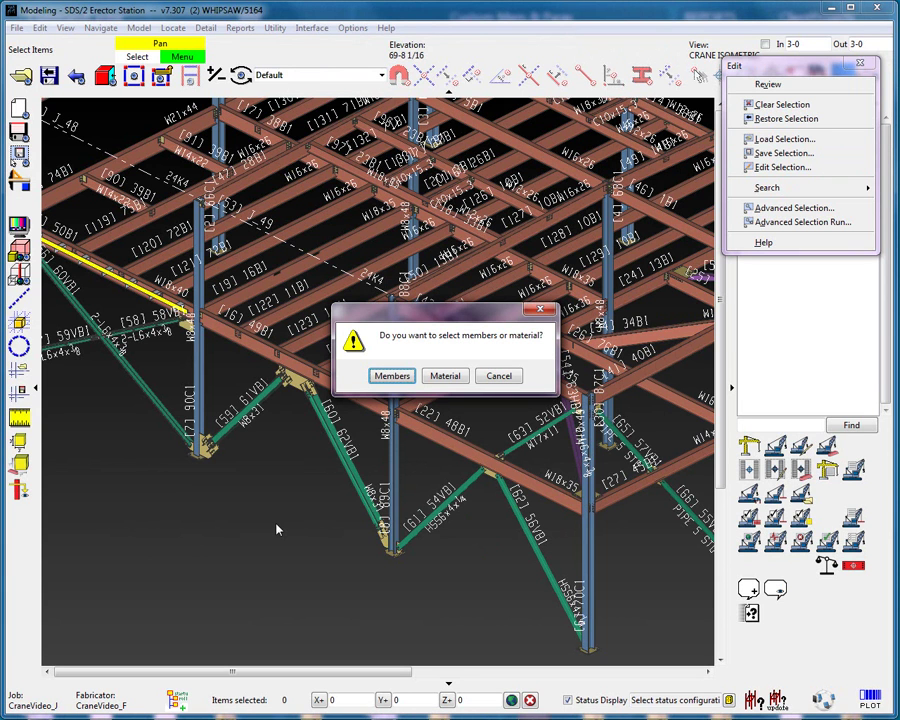
click(398, 375)
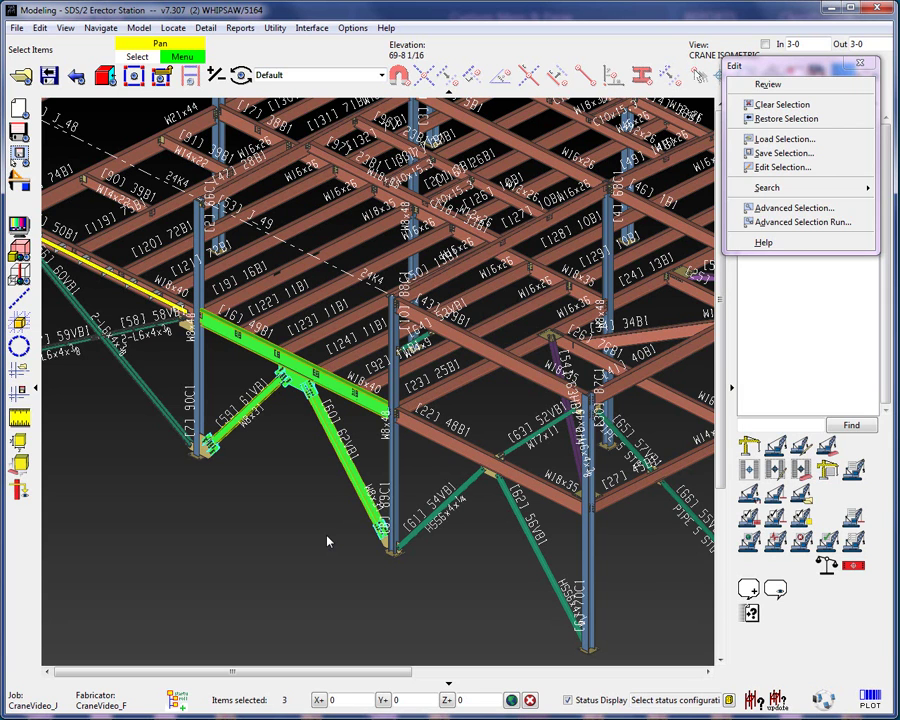
click(327, 540)
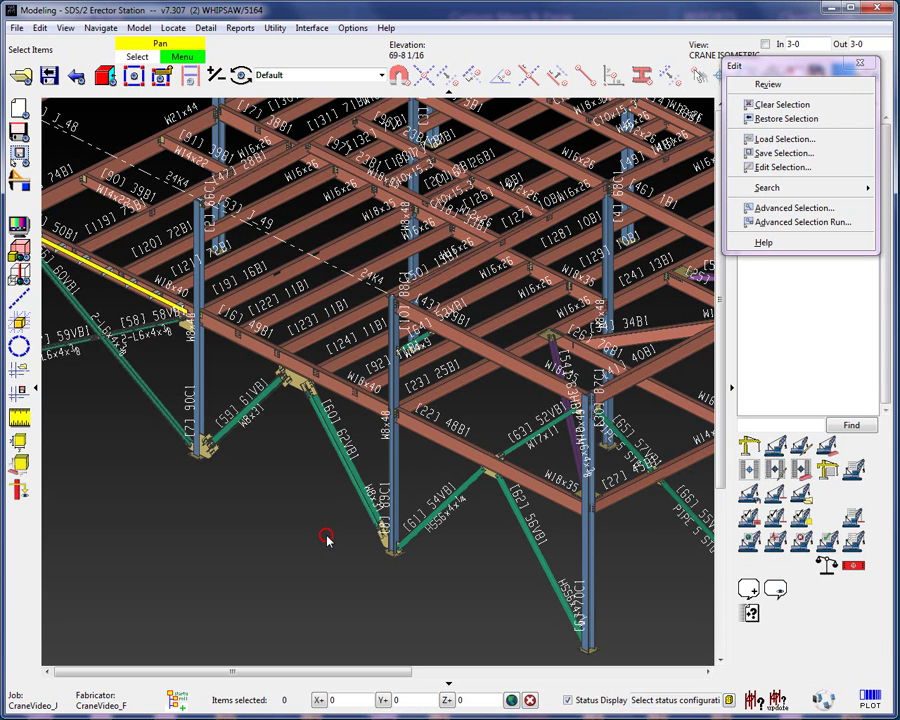
Load the "mixed material" list as material to check what it selects, and clear the selection
click(770, 139)
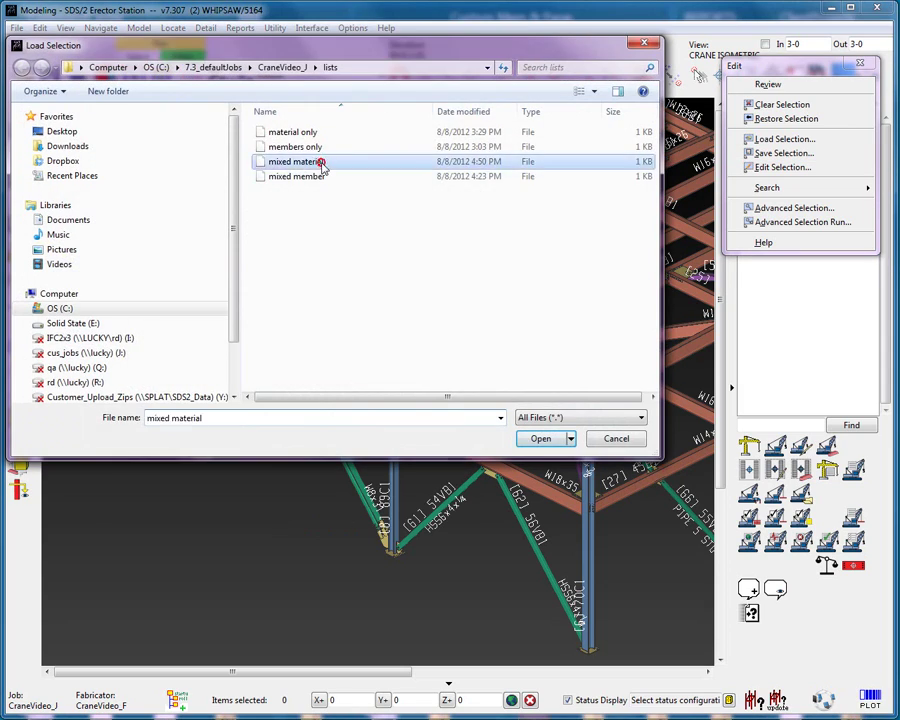
double_click(318, 162)
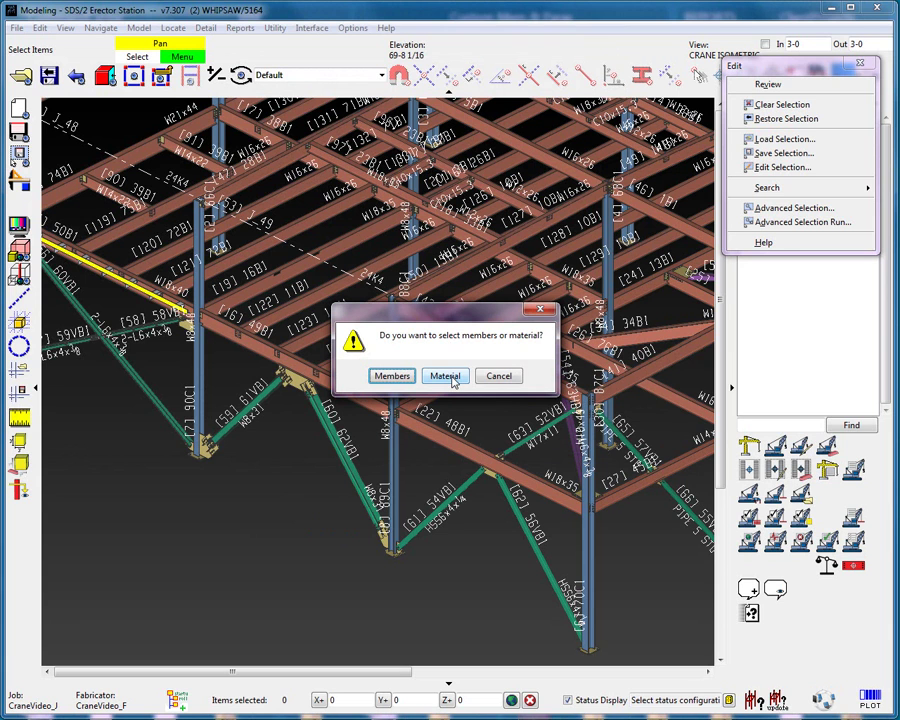
click(452, 380)
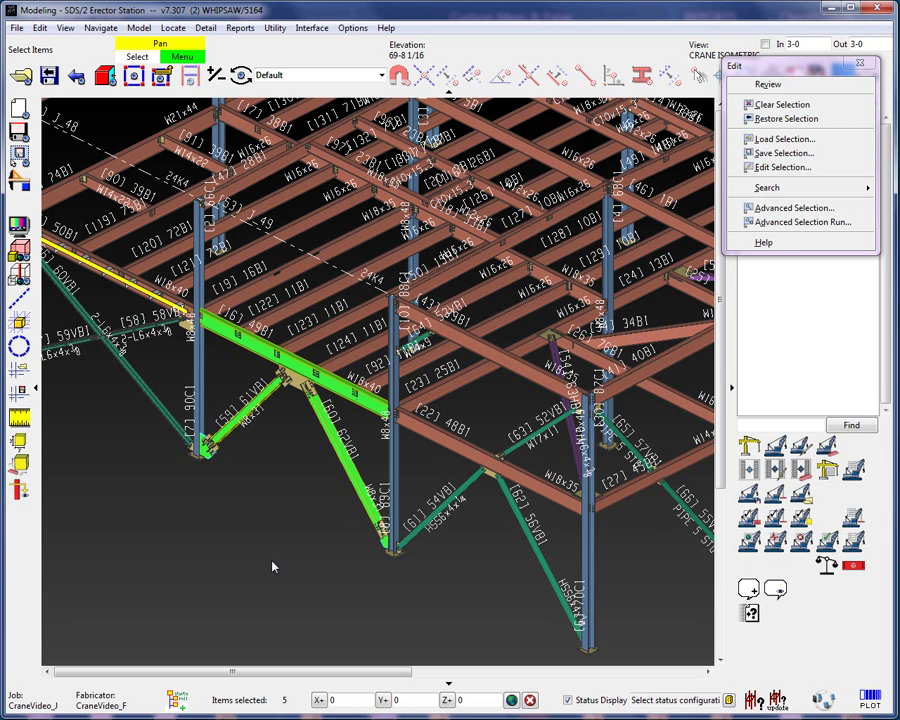
click(272, 567)
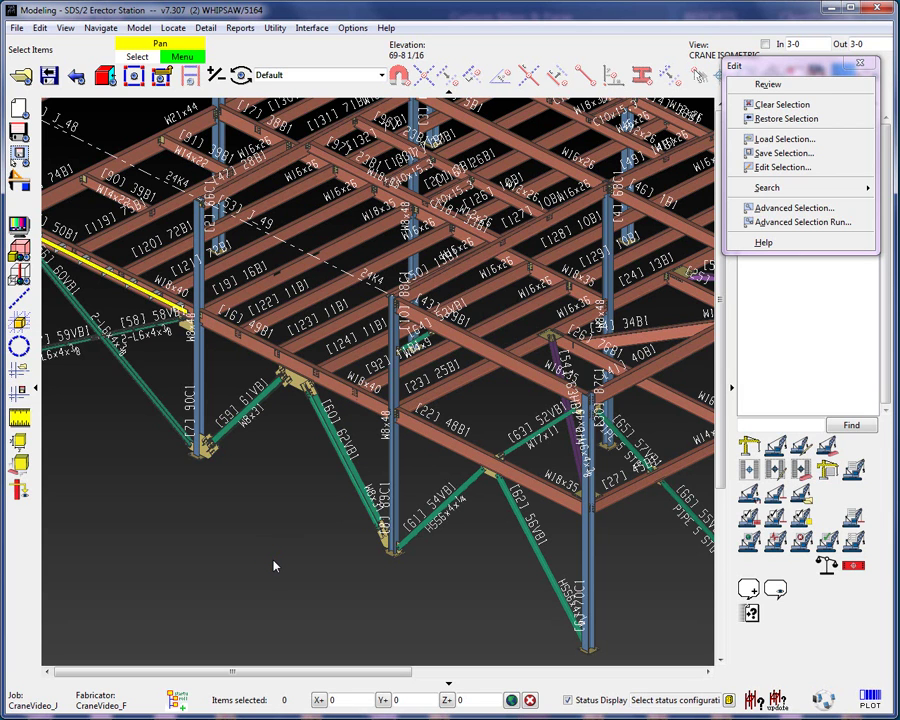
Select beam [16] 49B1, braces [59] 61VB1 and [60] 62VB1, and the two gusset plates at the brace bases
click(262, 350)
shift+click(262, 398)
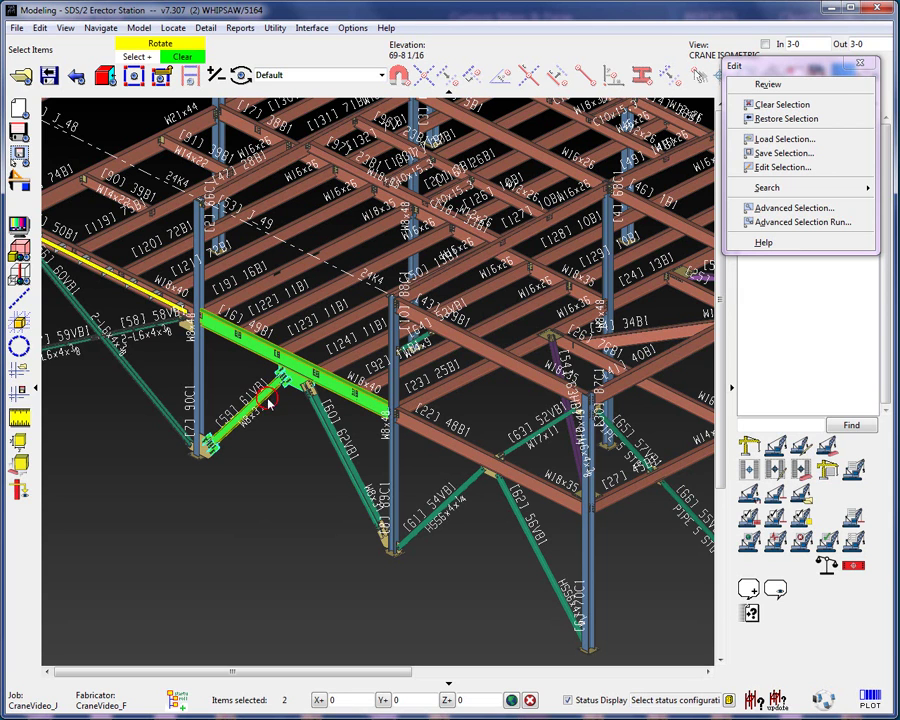
shift+click(345, 466)
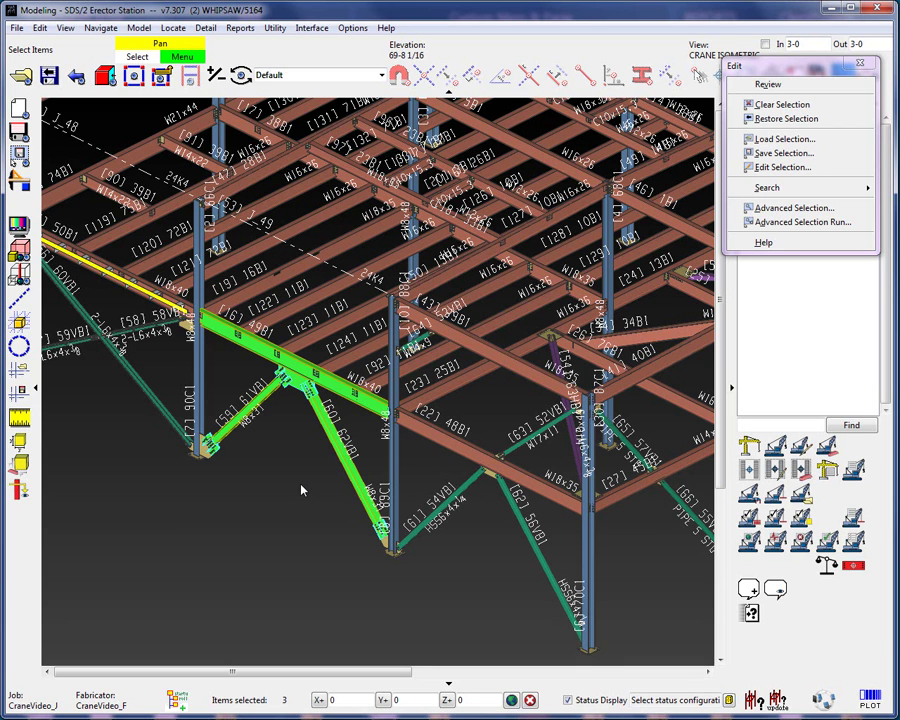
key(shift)
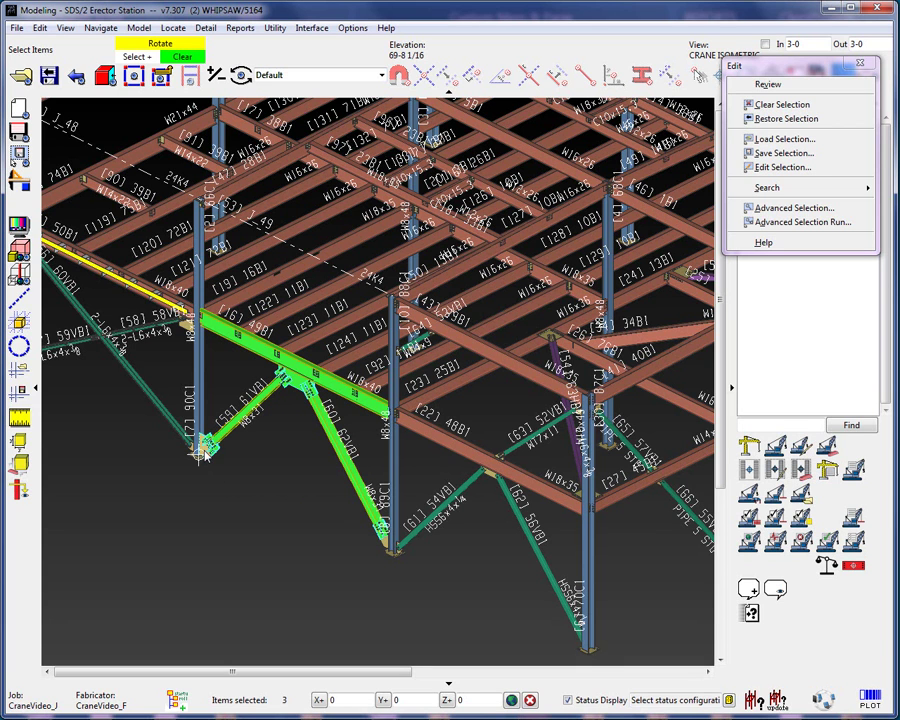
shift+click(200, 455)
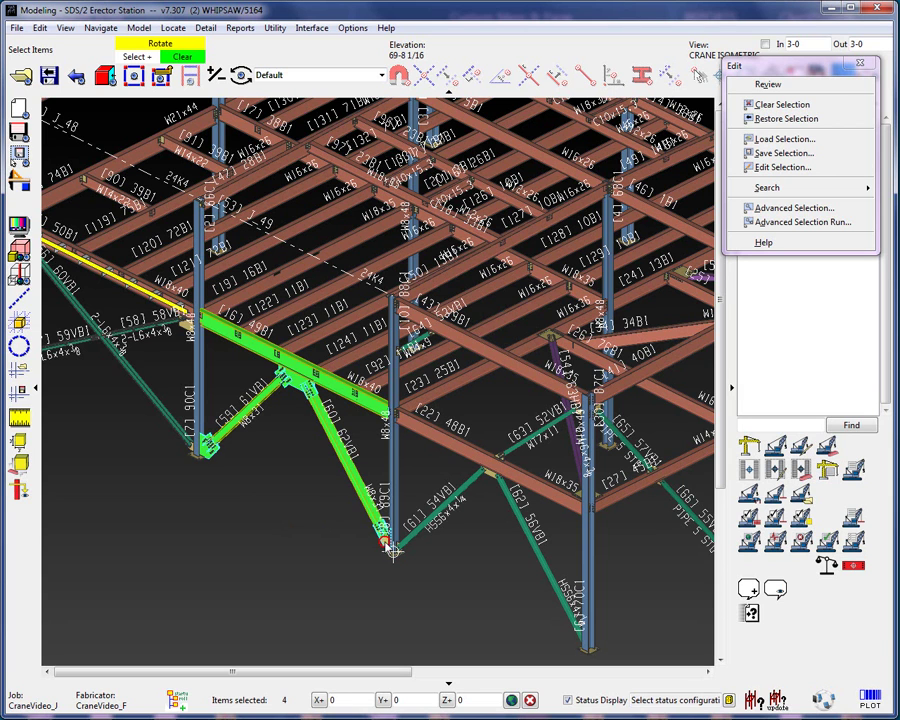
shift+click(390, 546)
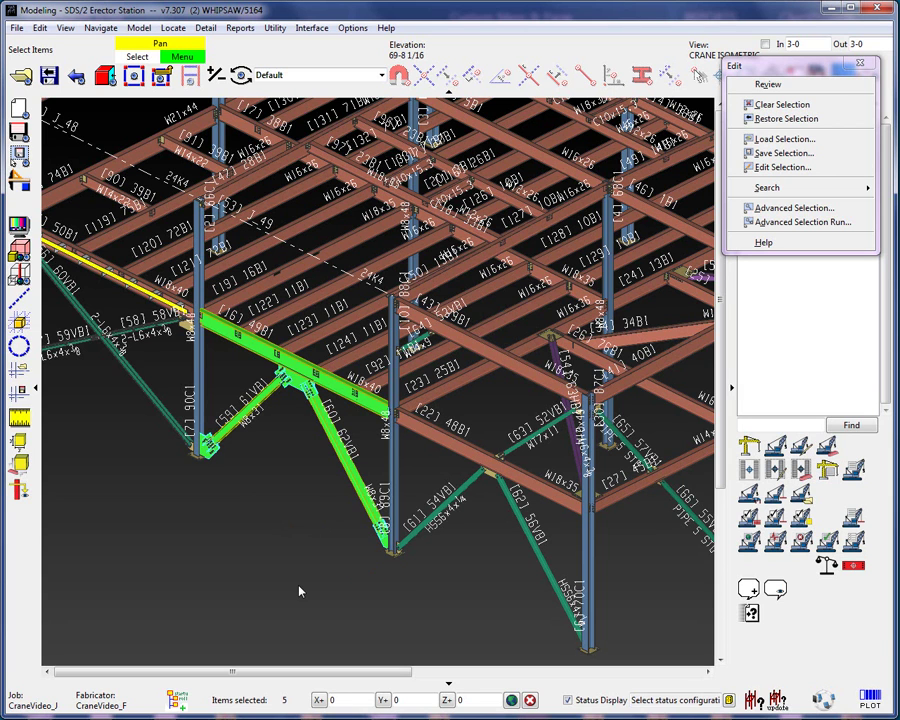
Save the selection as material, replacing the existing "mixed material" list
click(778, 153)
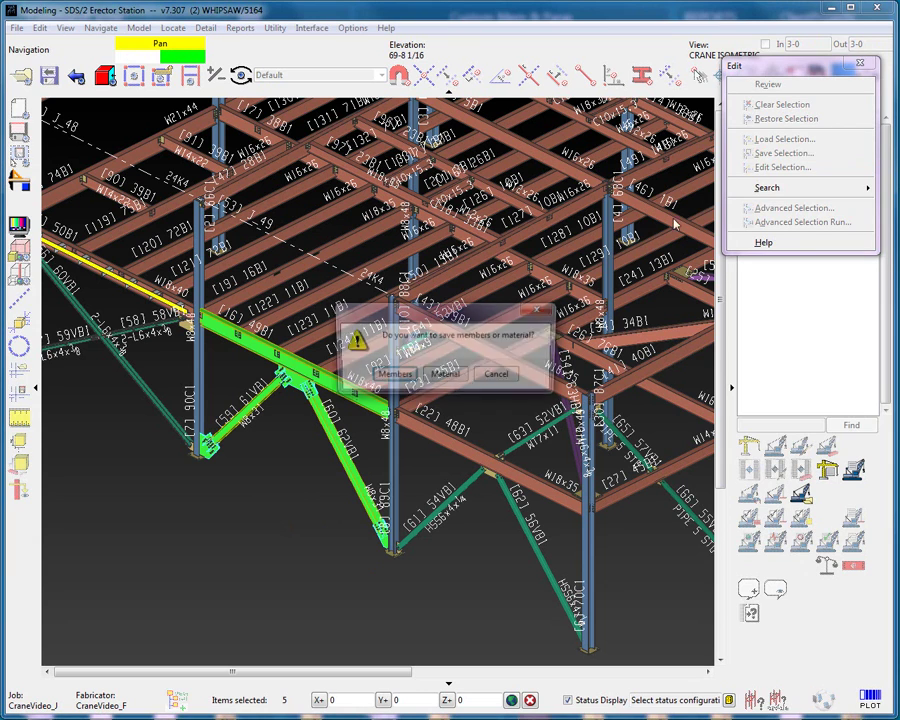
click(446, 376)
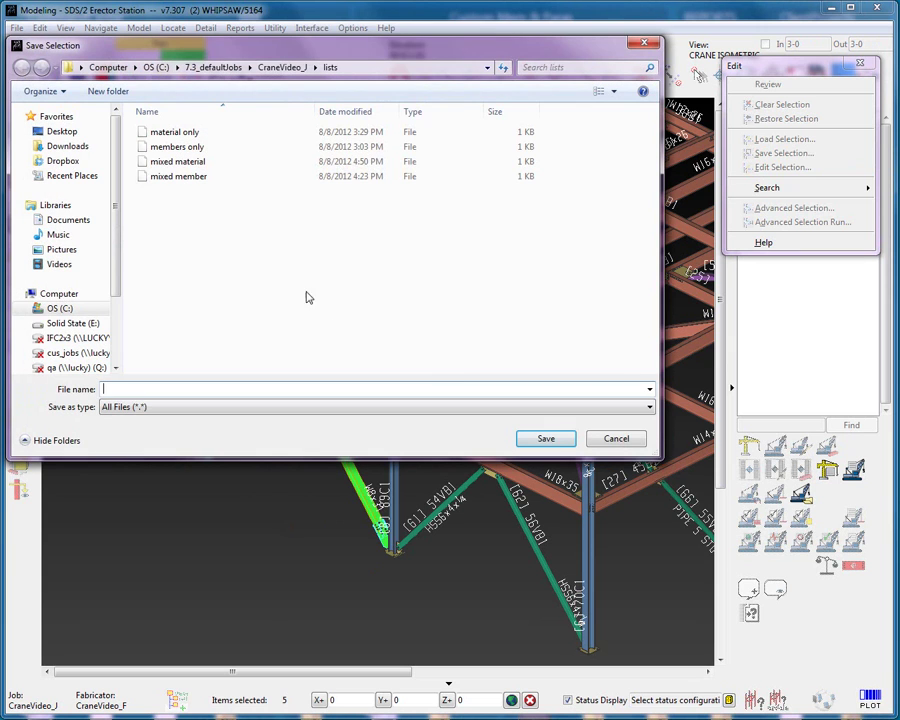
double_click(178, 163)
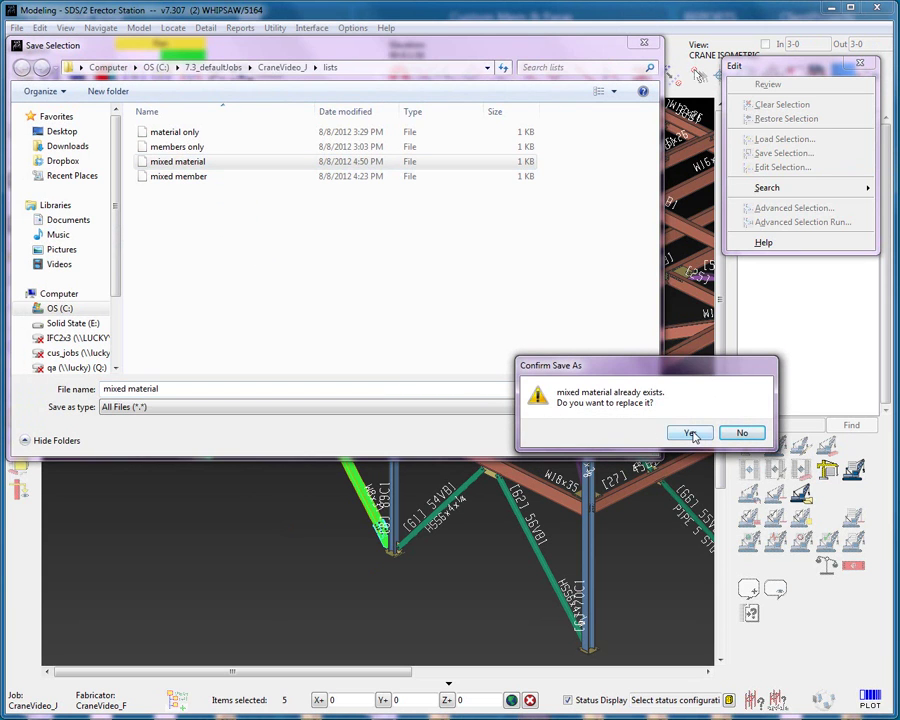
click(692, 434)
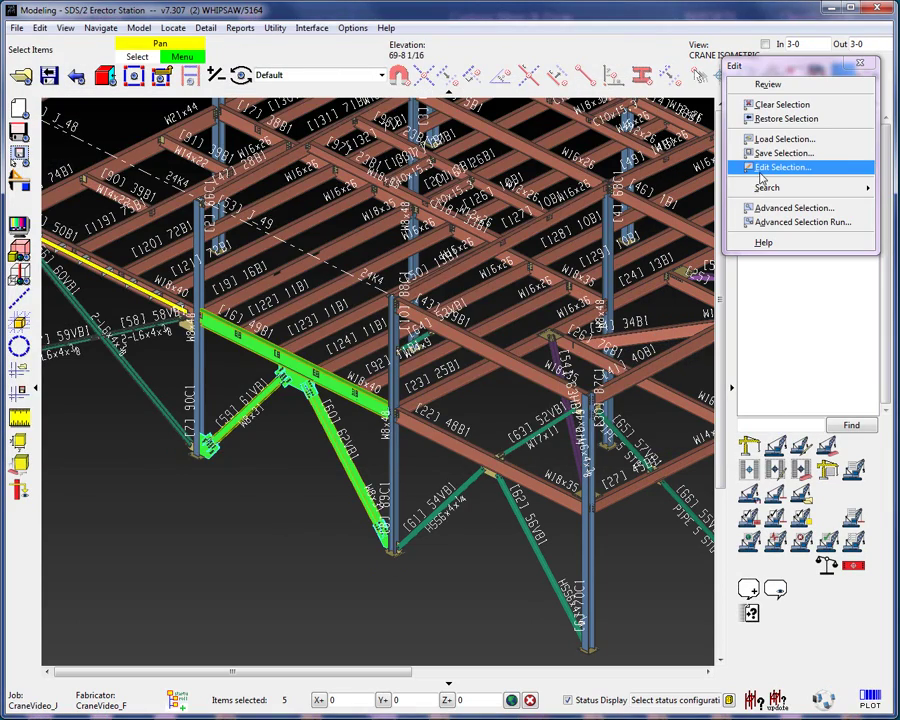
Review the entries of the "mixed material" list, close it unchanged and clear the model selection
click(760, 168)
double_click(311, 167)
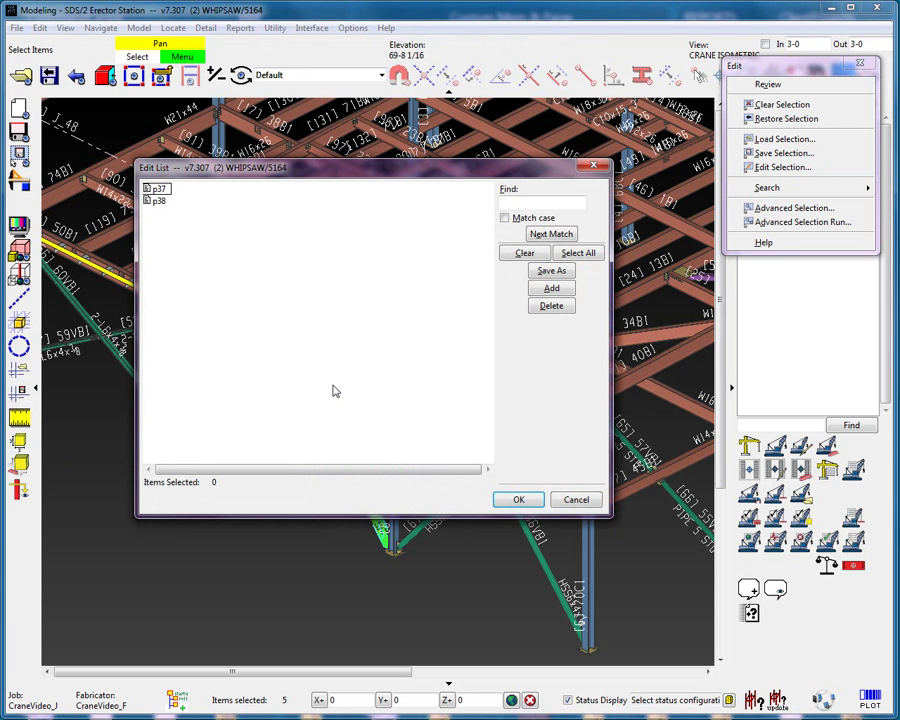
click(514, 500)
click(294, 570)
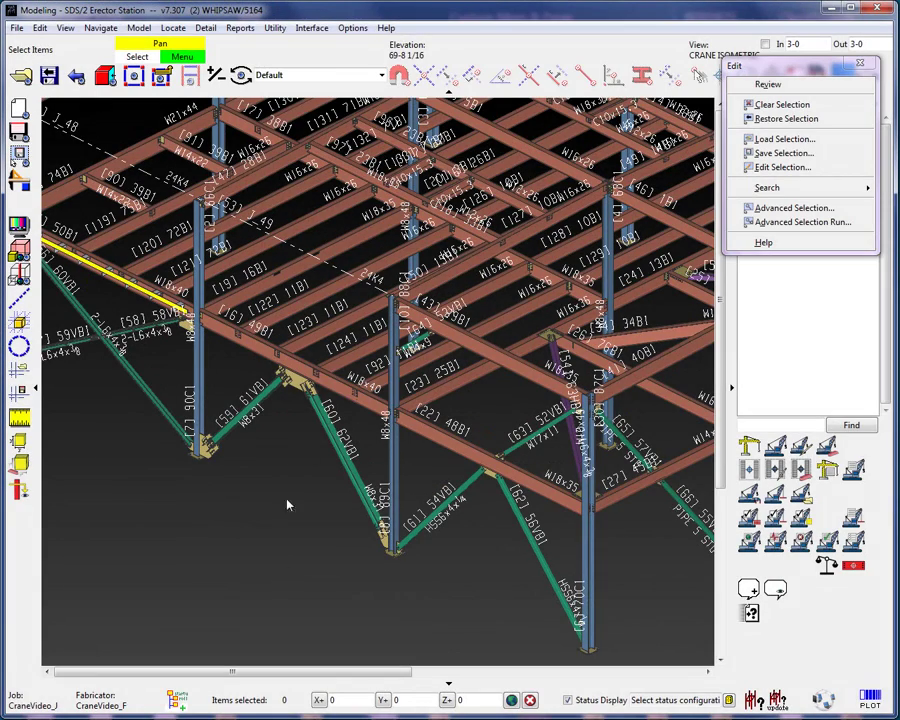
Select beam [122] 11B1 and save it as a list named "batched member"
click(309, 303)
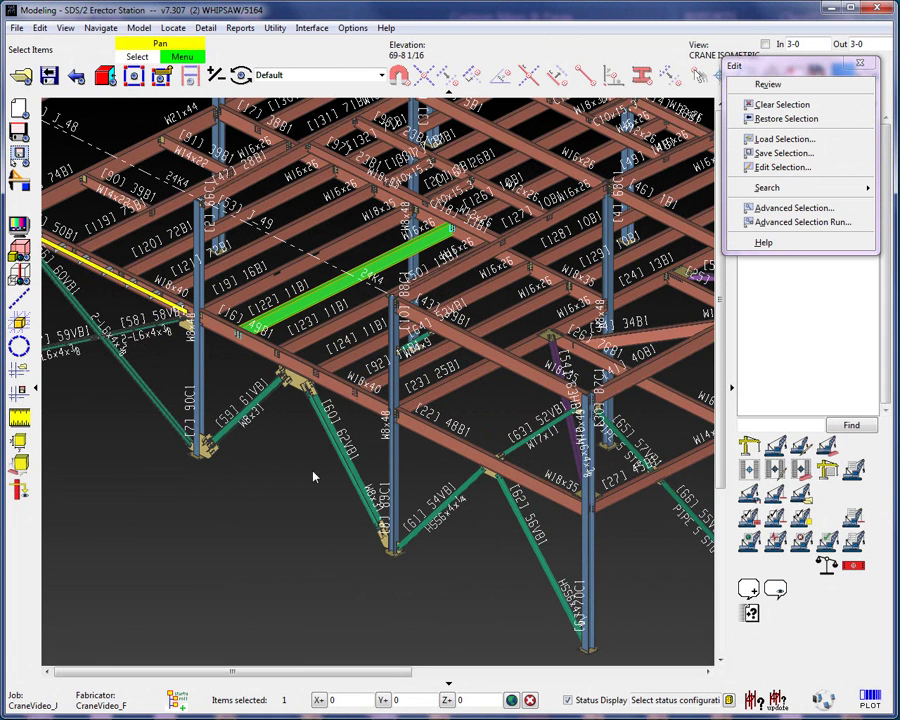
click(782, 153)
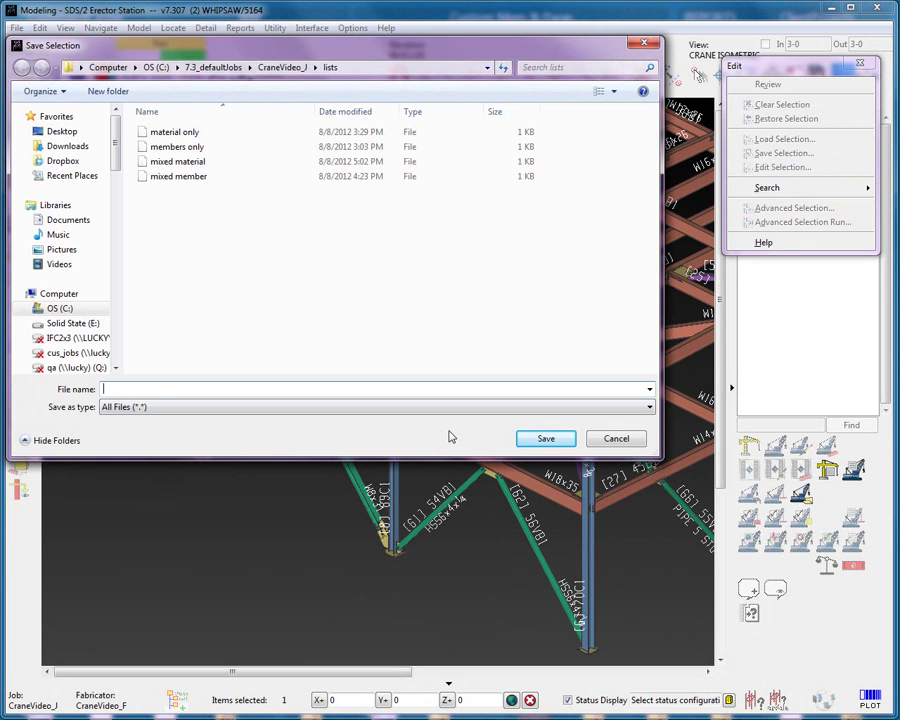
text(batched member)
click(546, 438)
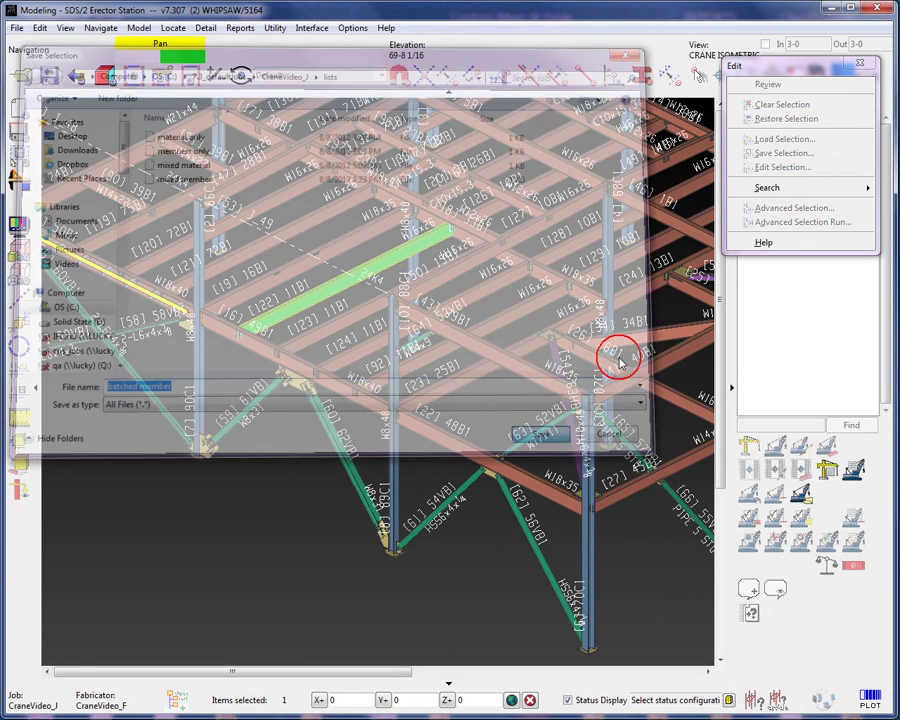
Add the entry [123] to the "batched member" list and accept the edit
click(782, 167)
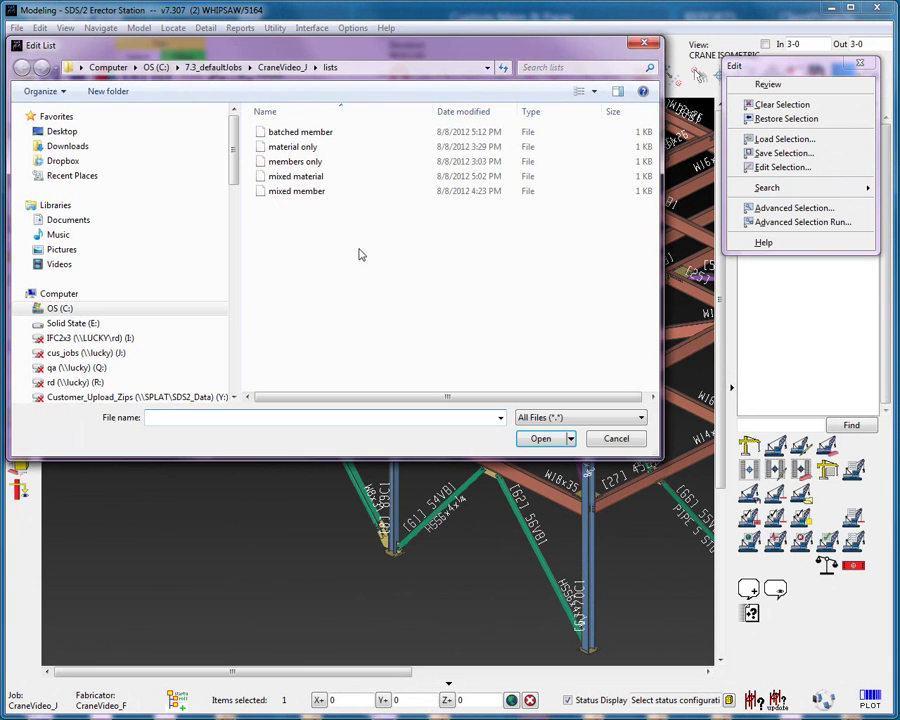
click(305, 135)
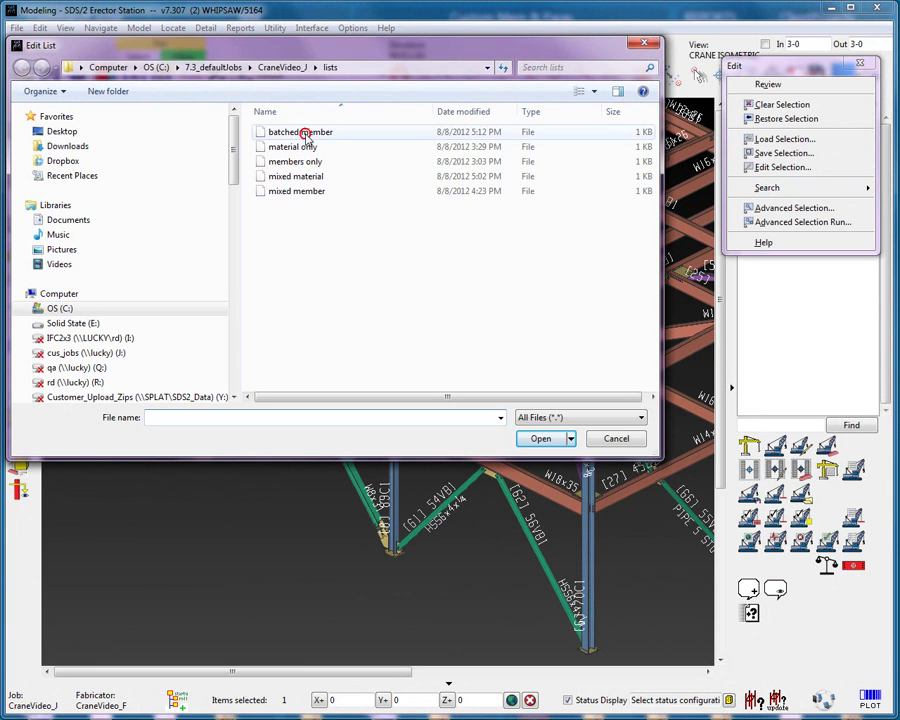
double_click(305, 135)
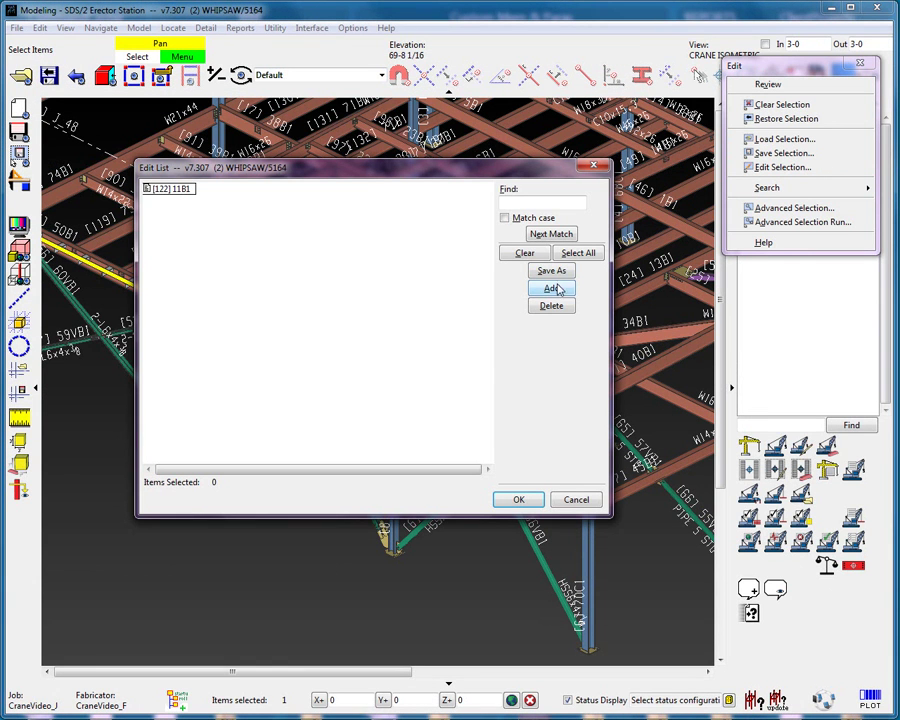
click(556, 288)
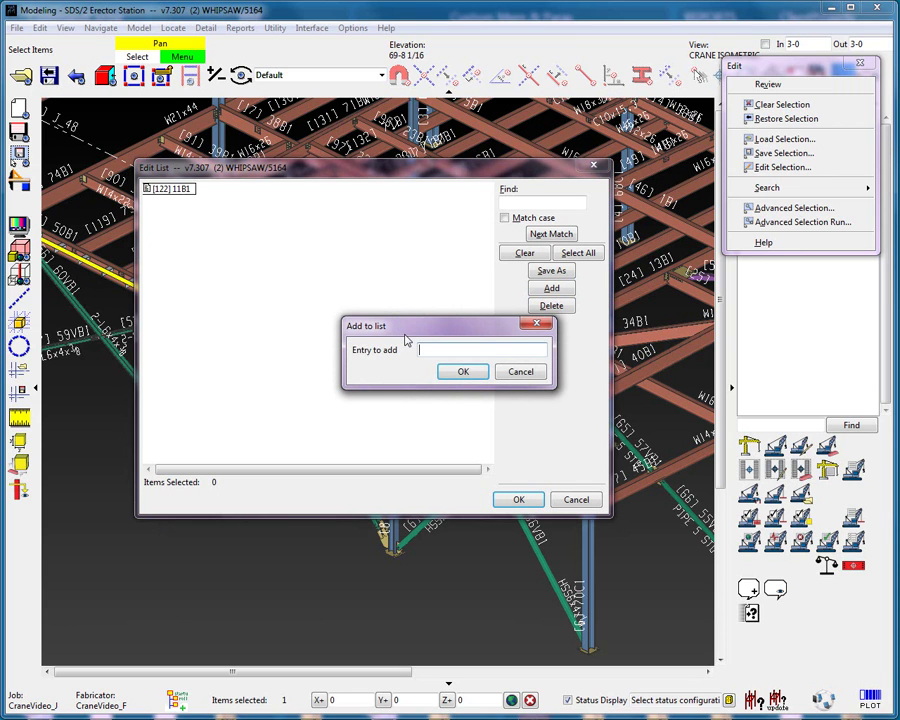
text([123])
click(467, 376)
click(524, 499)
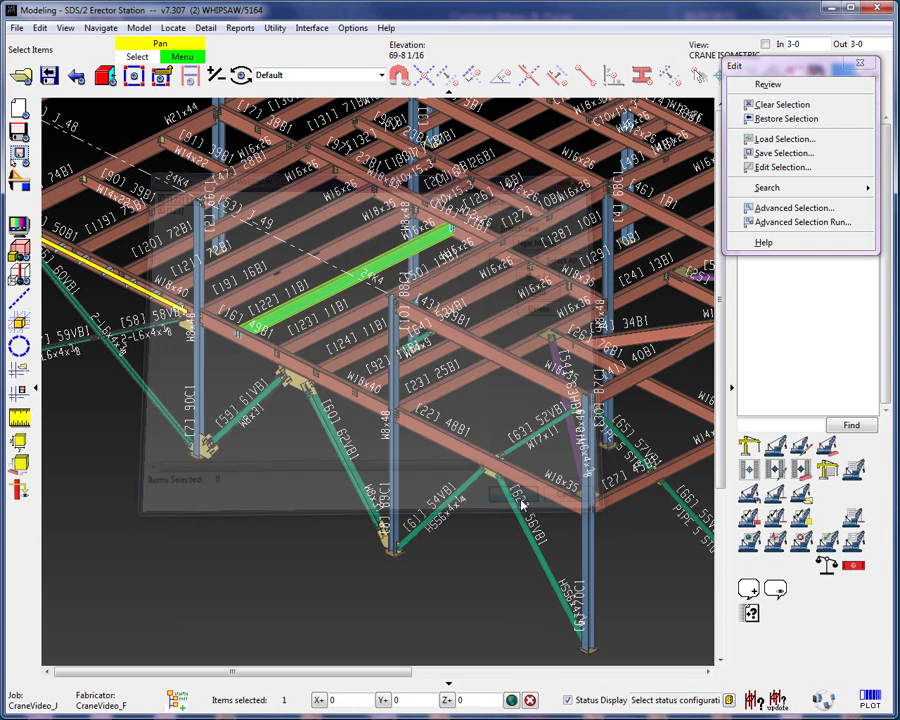
Clear the selection, load the "batched member" list to check which beams it selects, and clear the selection again
click(498, 532)
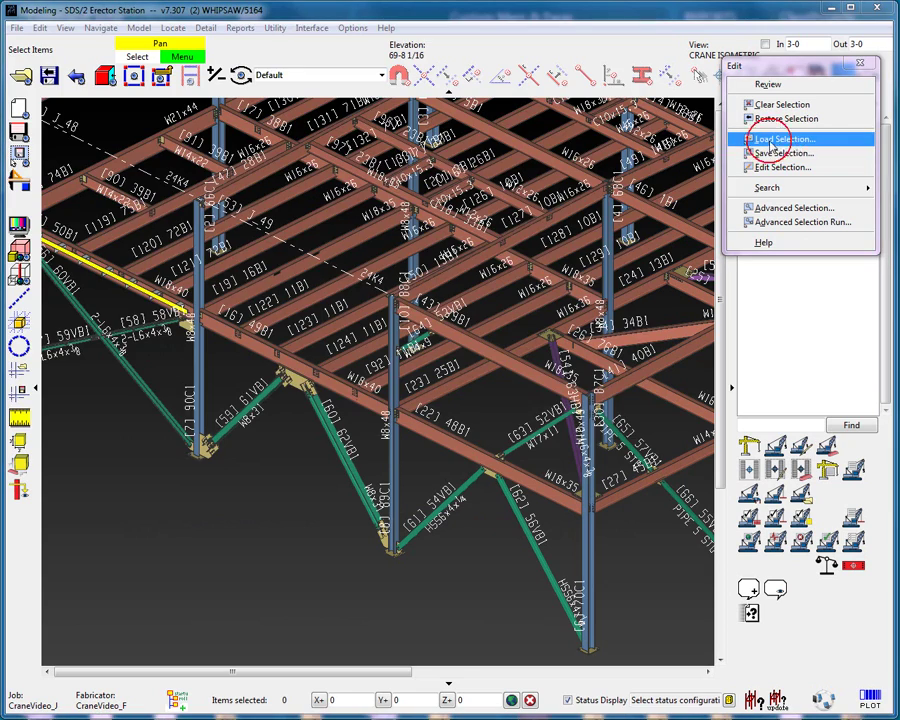
click(768, 139)
double_click(300, 132)
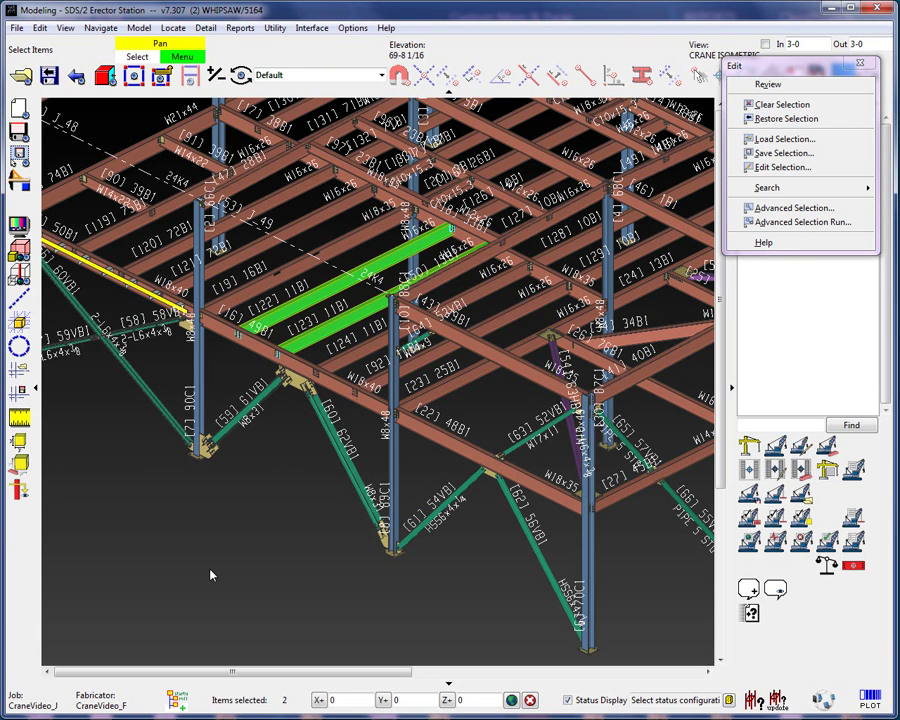
click(210, 575)
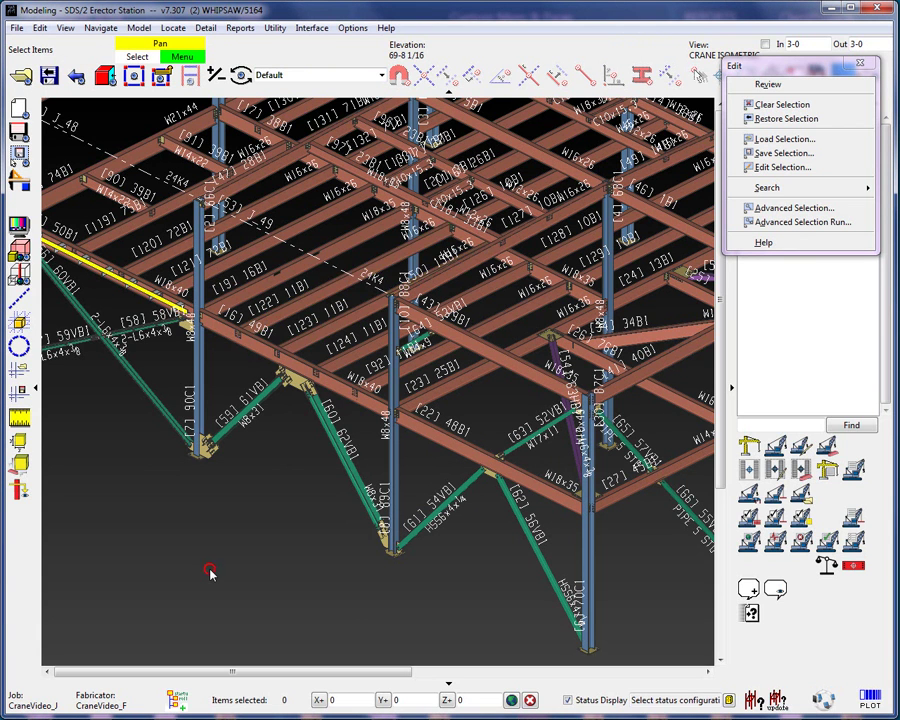
Open the "batched member" list for editing and delete its entries [122] 11B1 and [123]
click(781, 167)
click(306, 132)
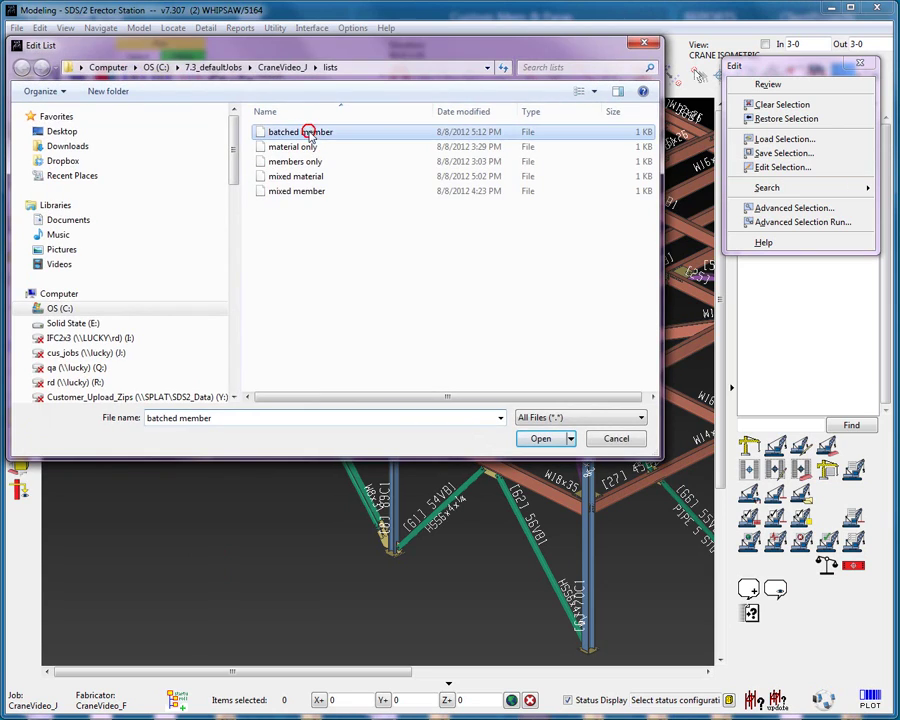
click(536, 438)
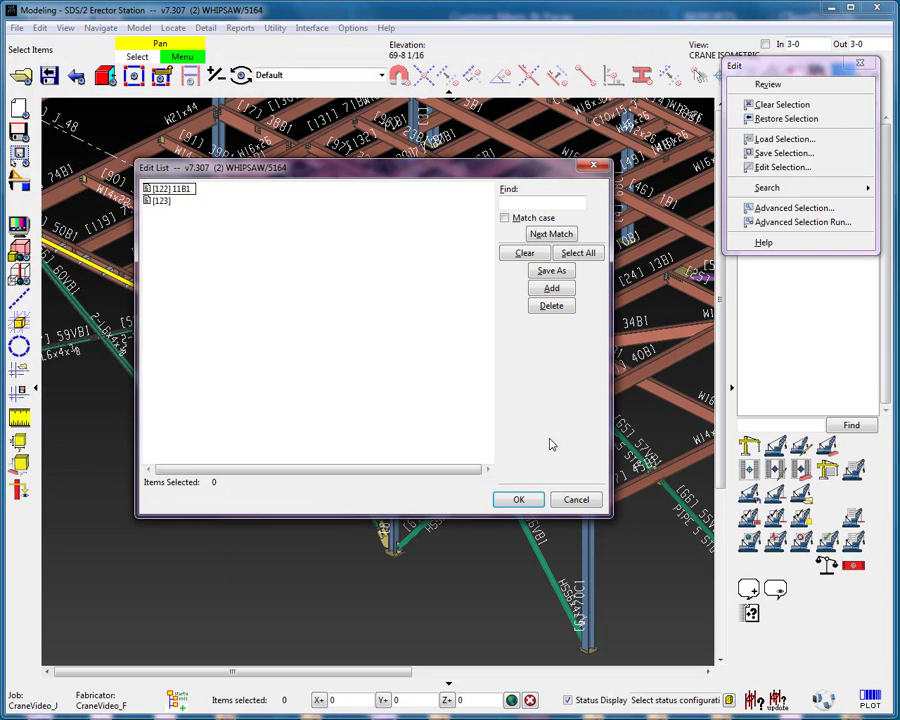
drag(186, 190, 182, 202)
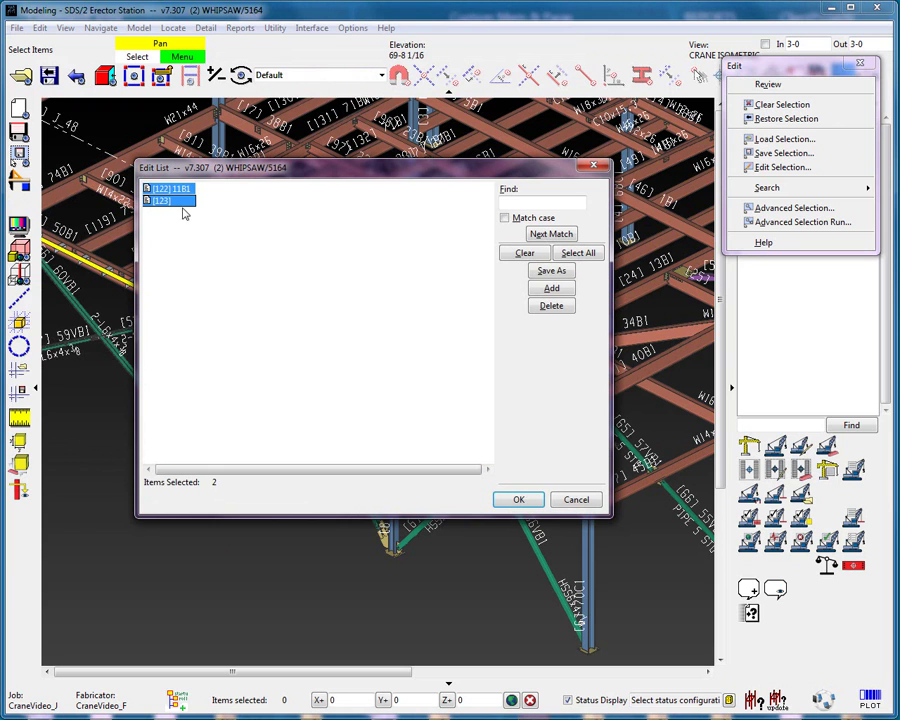
click(550, 306)
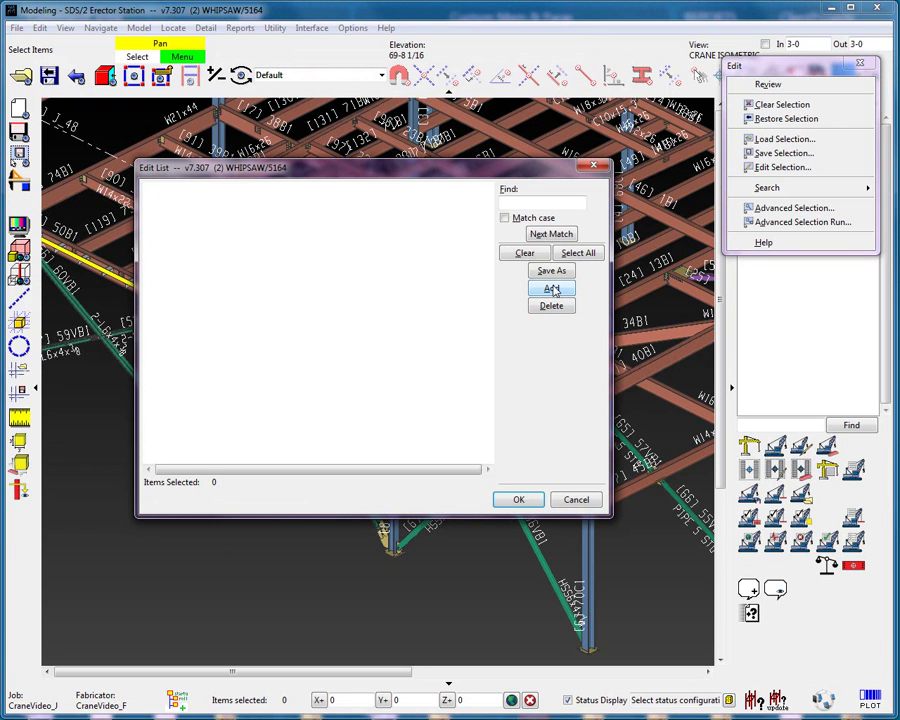
Add the piece mark 11B1 as an entry in the emptied list and accept the edit
click(552, 289)
text(11B1)
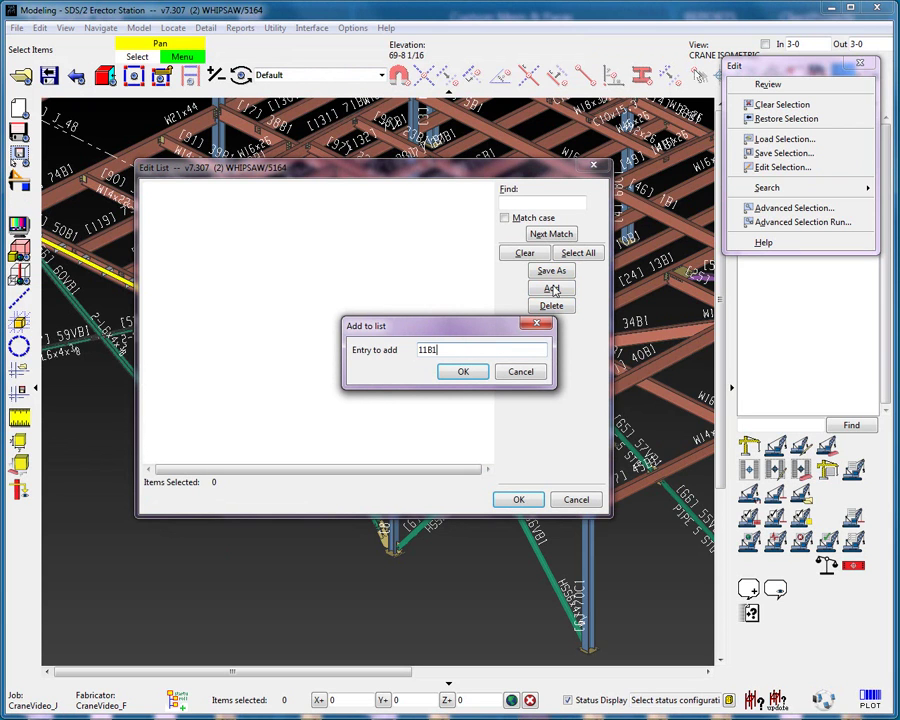
click(466, 372)
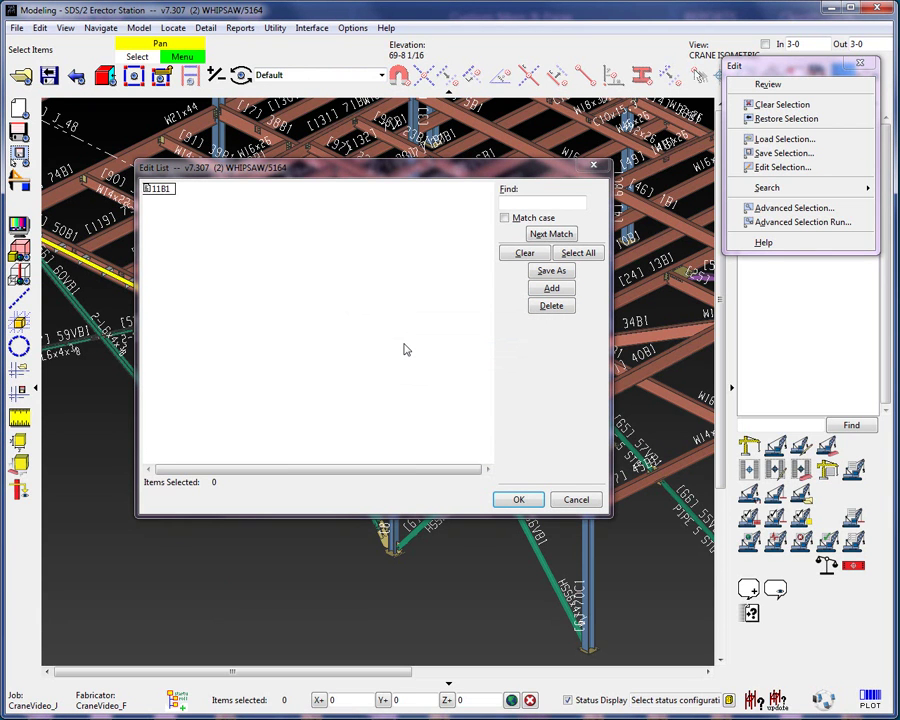
key(Return)
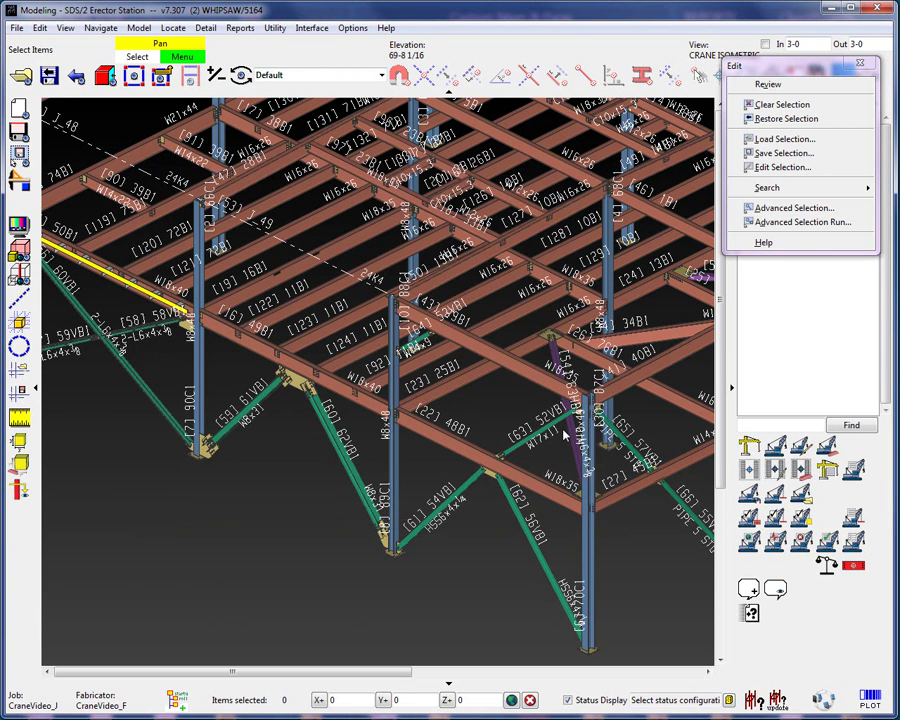
Load the "batched member" list into the model, selecting members rather than material
click(784, 139)
double_click(301, 132)
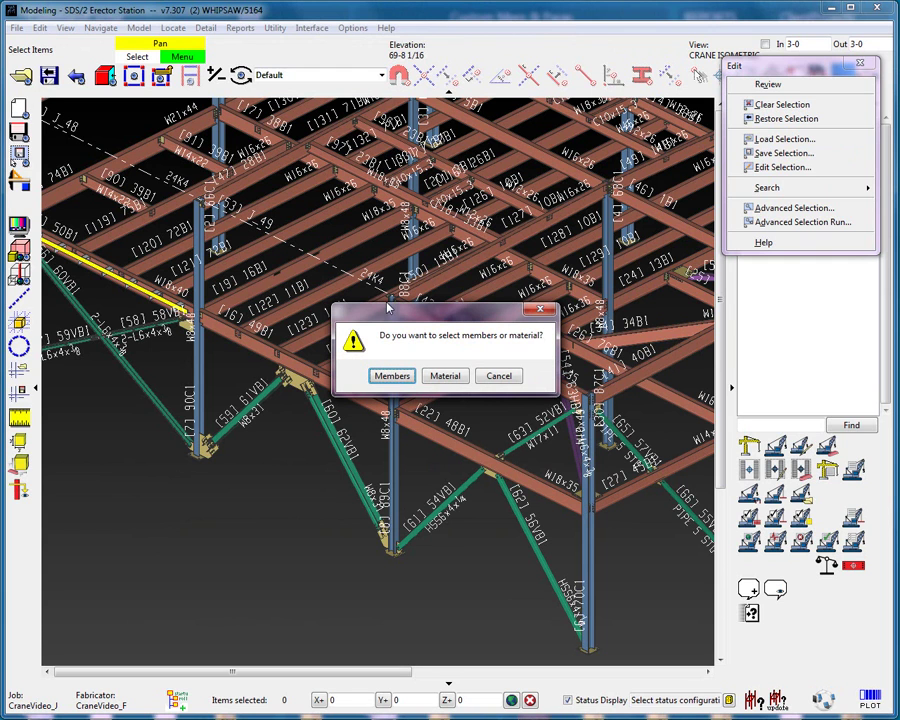
click(392, 376)
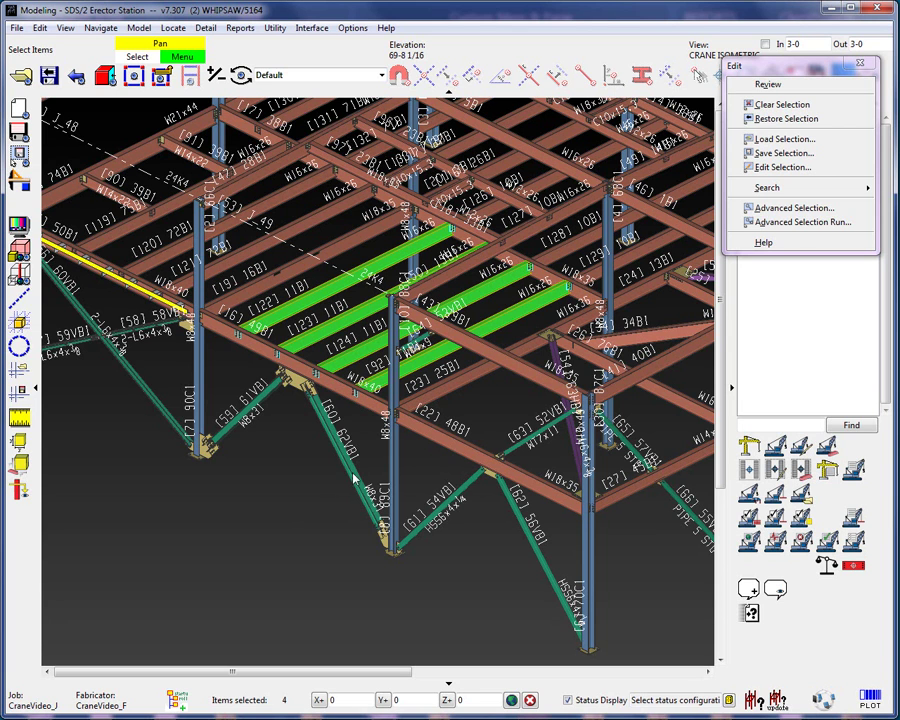
Load the "members only" list on top of the current beam selection
click(769, 140)
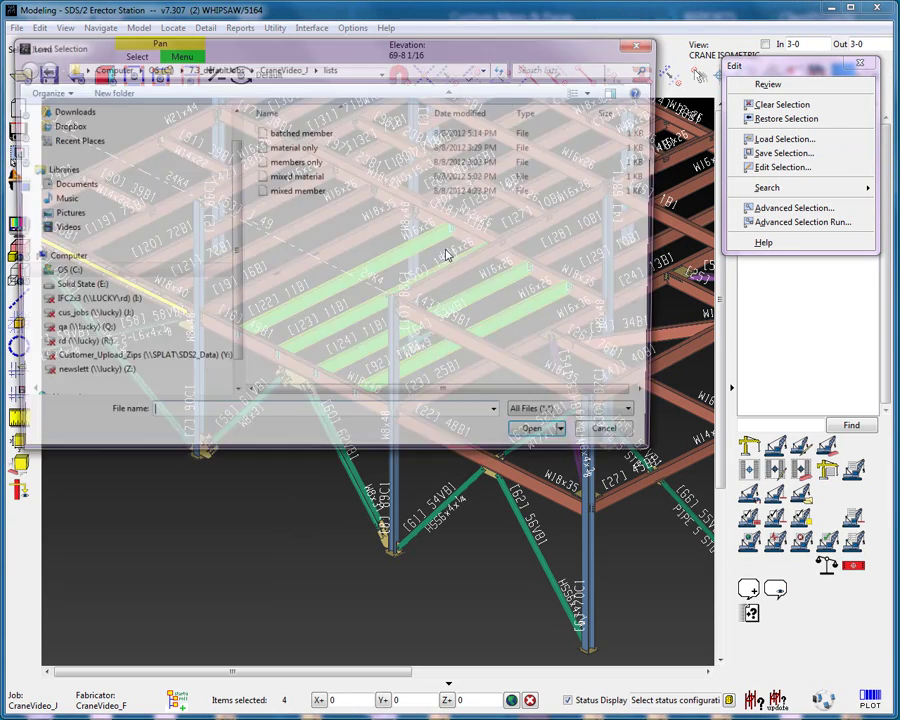
click(295, 161)
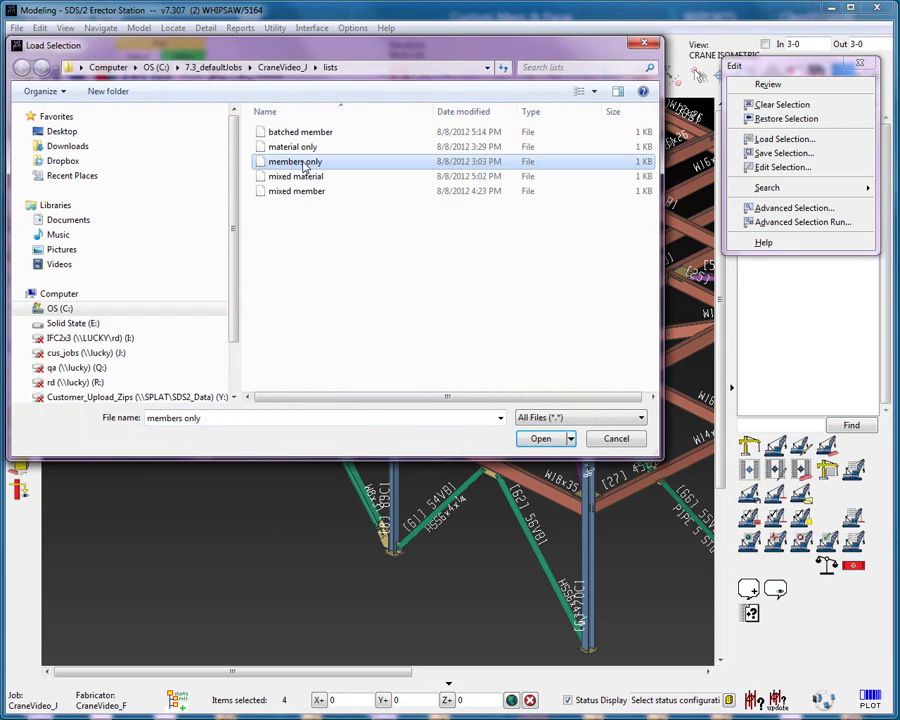
click(540, 439)
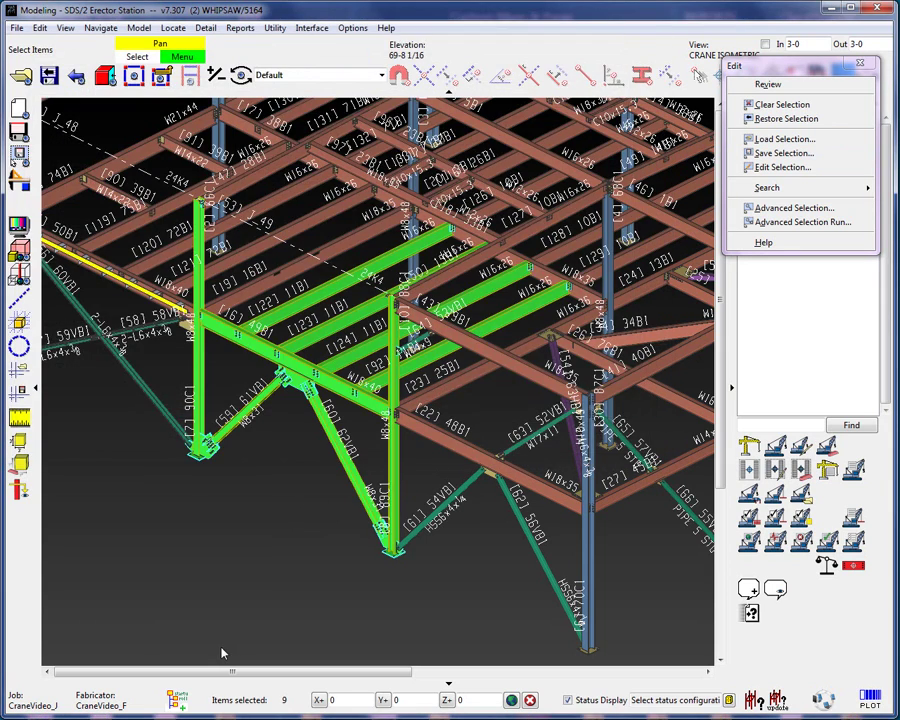